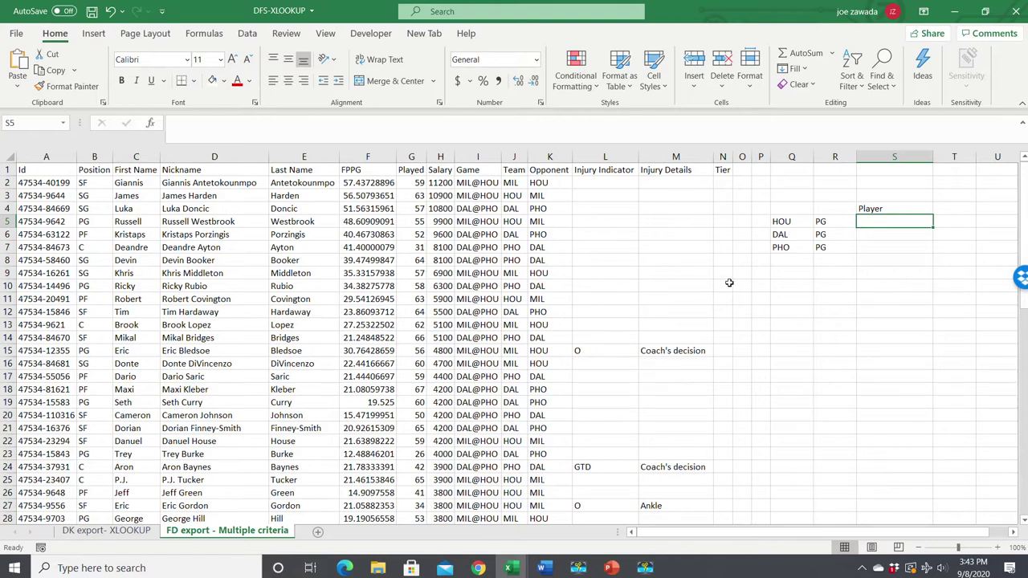
# Click through the team and position criteria cells beside the player table
pyautogui.click(823, 283)
pyautogui.keyDown('shift'); pyautogui.click(793, 270); pyautogui.keyUp('shift')
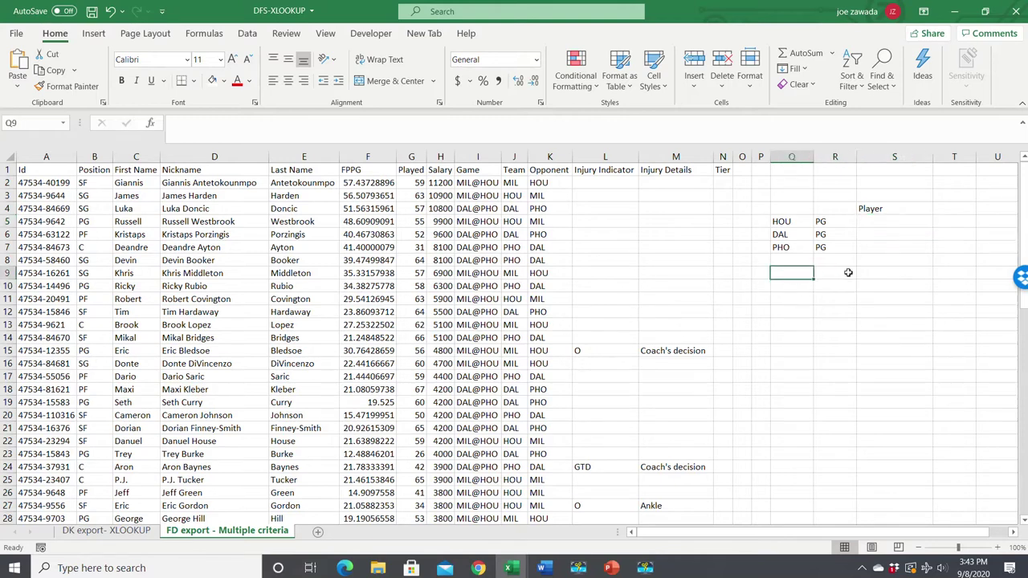
pyautogui.click(825, 276)
pyautogui.click(790, 274)
pyautogui.click(825, 271)
pyautogui.click(806, 269)
pyautogui.click(830, 272)
pyautogui.click(802, 273)
pyautogui.click(704, 249)
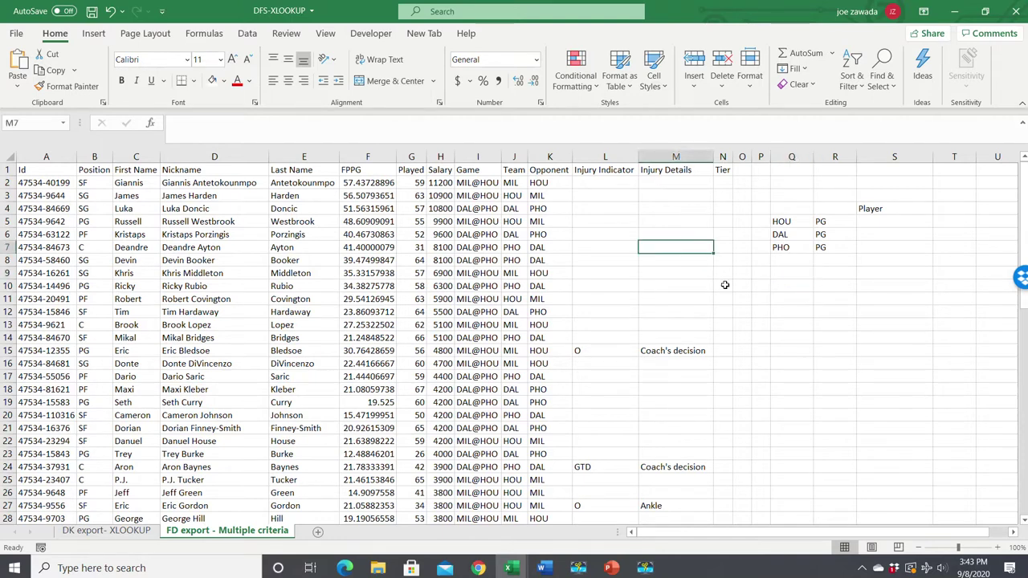
# Review players' FPPG values, last names, positions and games played in the data table
pyautogui.click(377, 274)
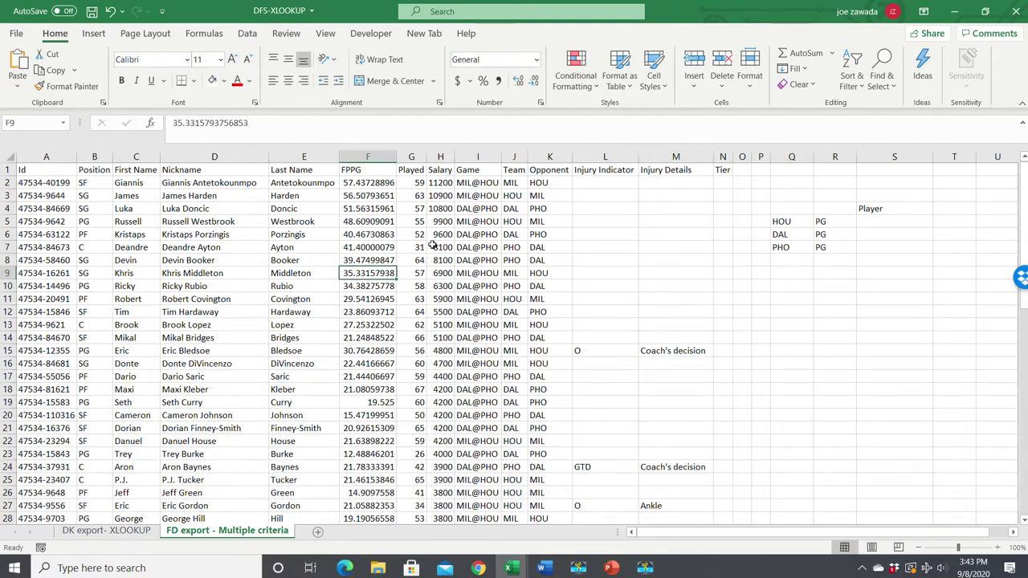
pyautogui.click(390, 222)
pyautogui.click(369, 260)
pyautogui.click(363, 337)
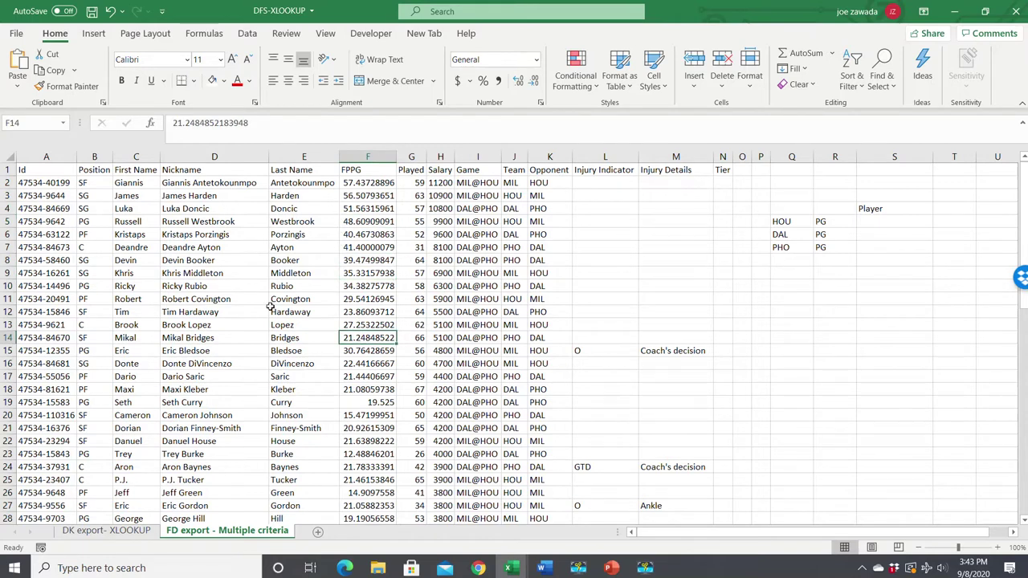
pyautogui.click(241, 273)
pyautogui.click(302, 238)
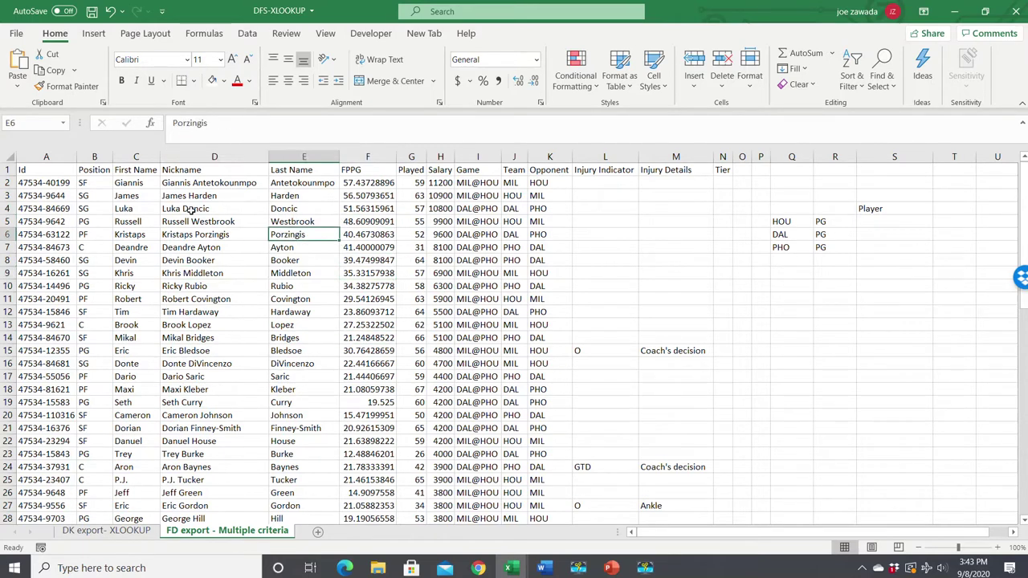
pyautogui.click(187, 245)
pyautogui.click(369, 233)
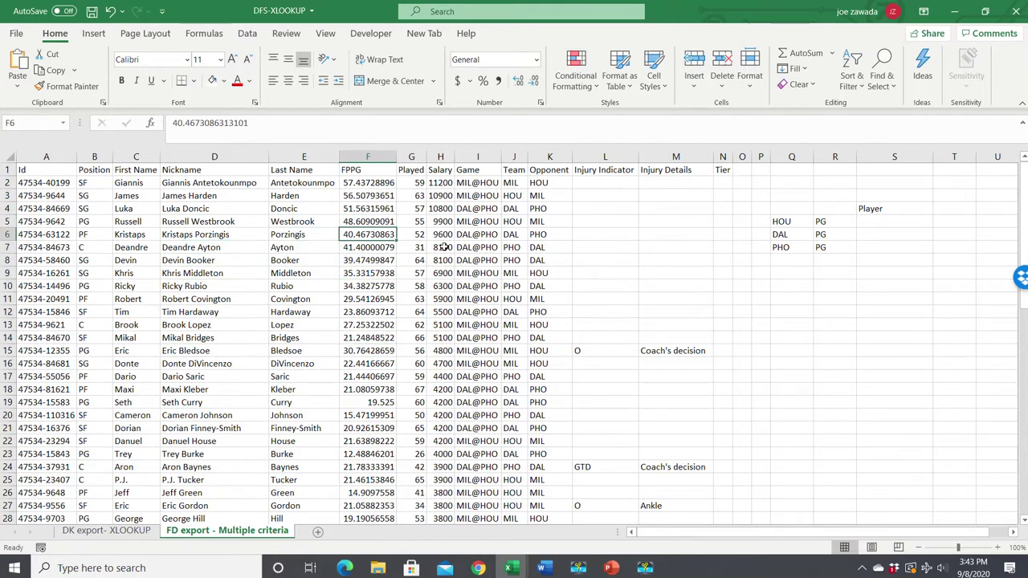
pyautogui.click(283, 301)
pyautogui.click(197, 320)
pyautogui.click(305, 313)
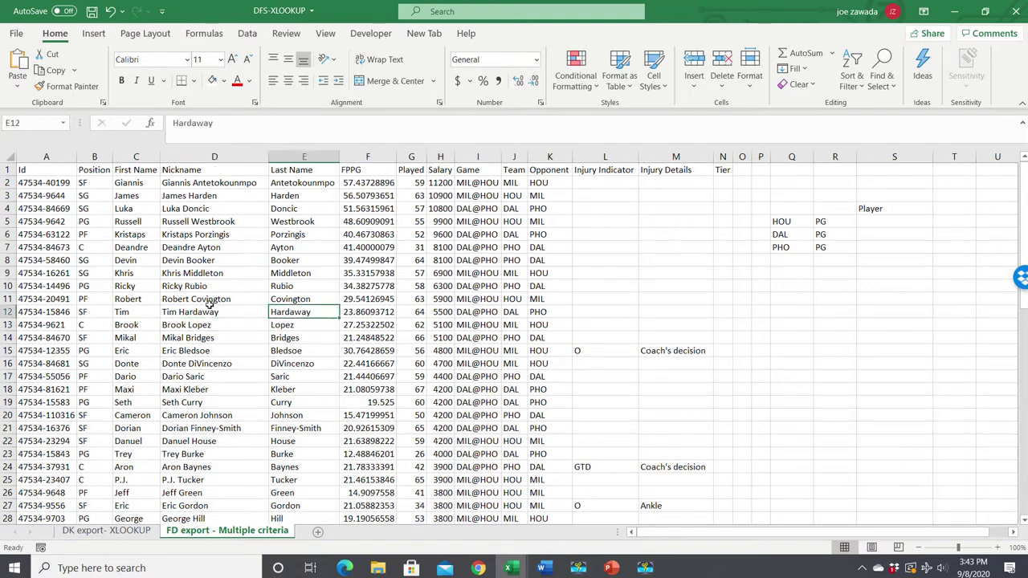
pyautogui.click(95, 312)
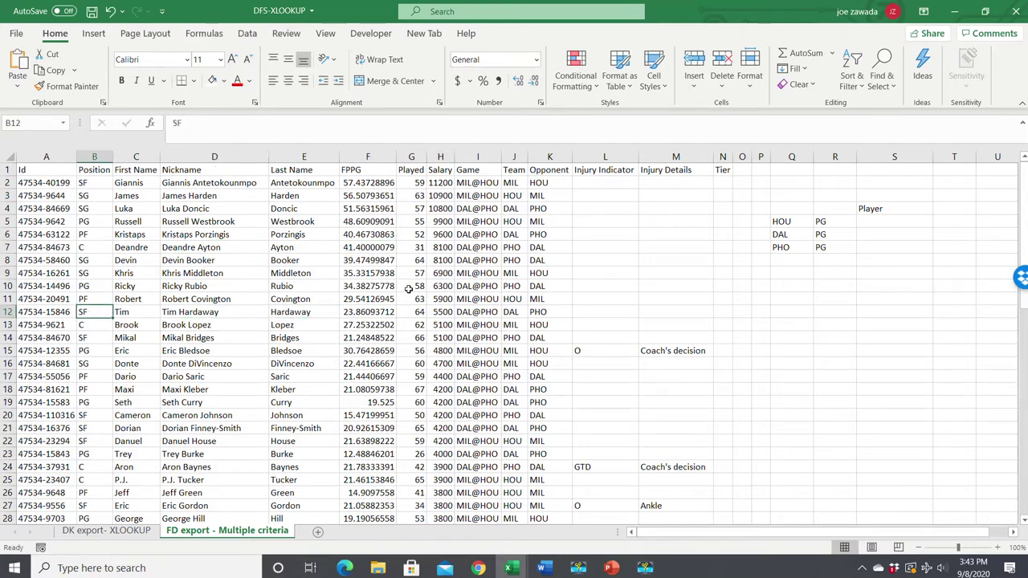
pyautogui.click(457, 297)
pyautogui.click(420, 326)
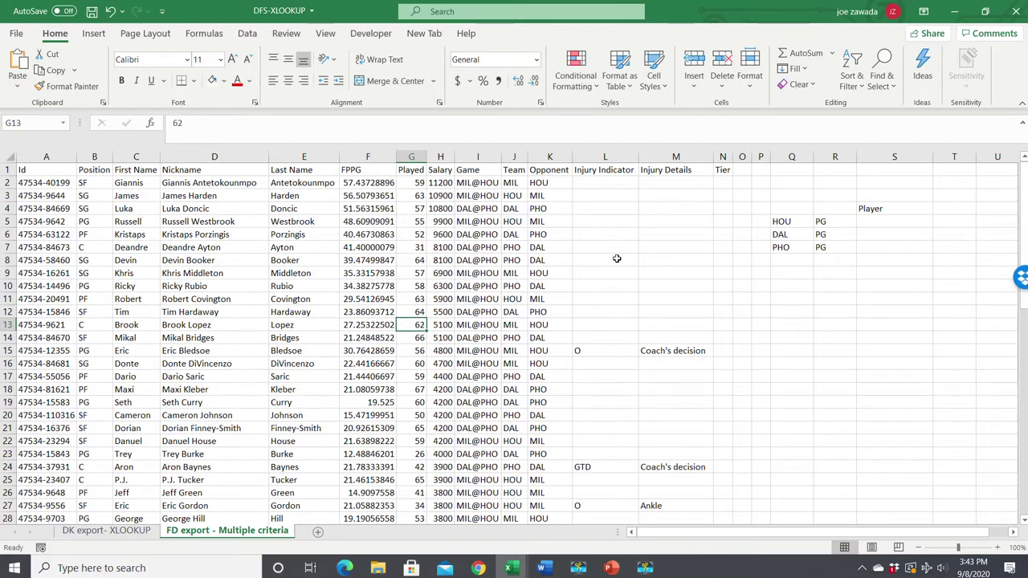
# Point out the HOU and PG criteria, the Position and Salary columns, and result cell S5
pyautogui.click(783, 221)
pyautogui.click(812, 225)
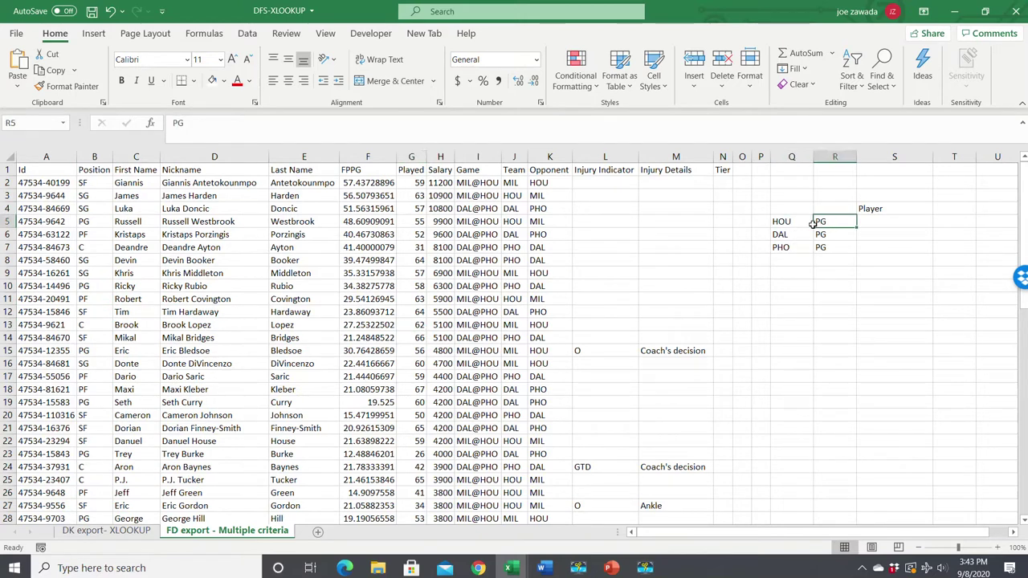
pyautogui.click(785, 223)
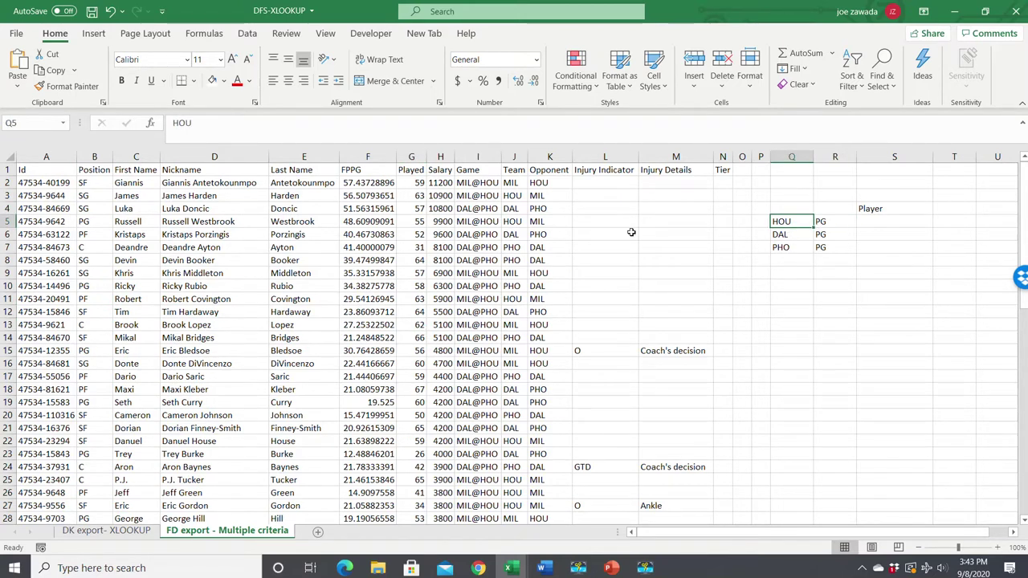
pyautogui.click(835, 220)
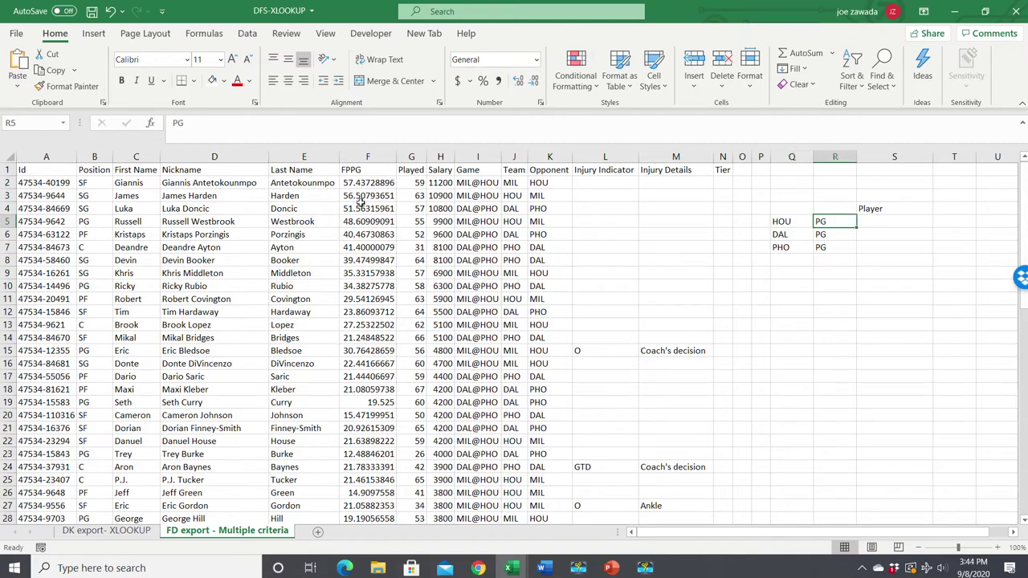
pyautogui.click(94, 212)
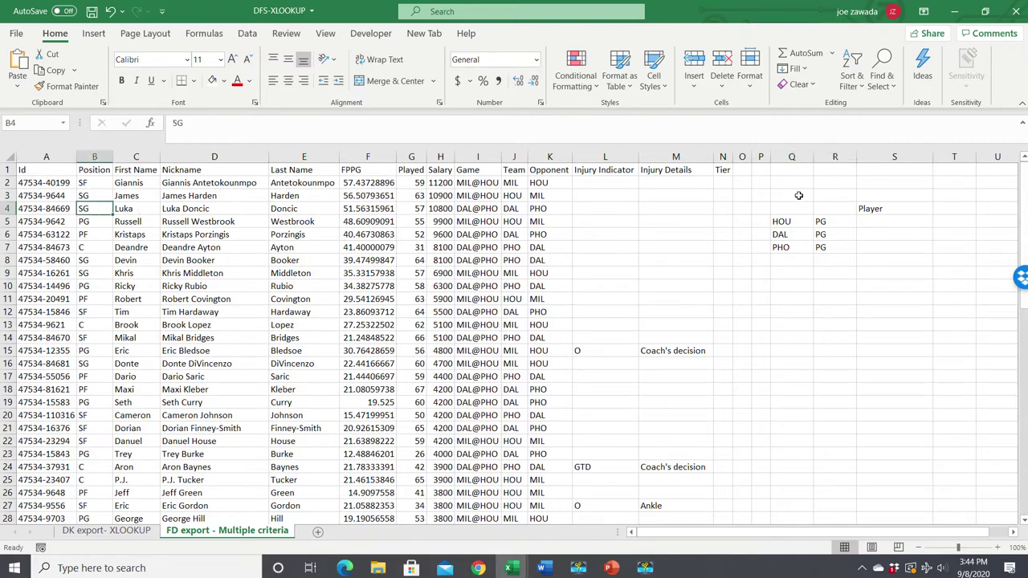
pyautogui.click(878, 223)
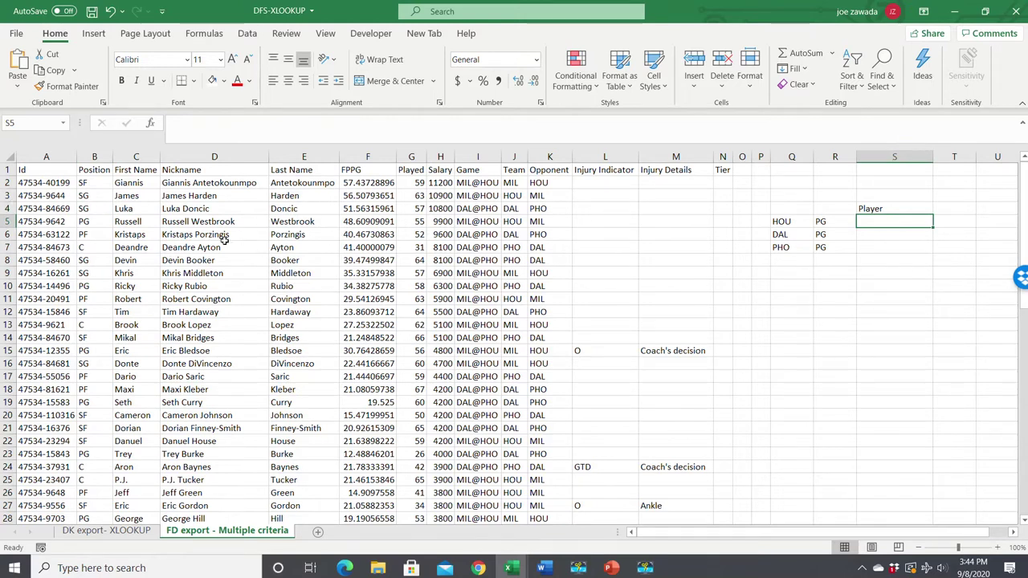
pyautogui.click(440, 220)
pyautogui.press('Down')
pyautogui.press('Down')
pyautogui.press('Down')
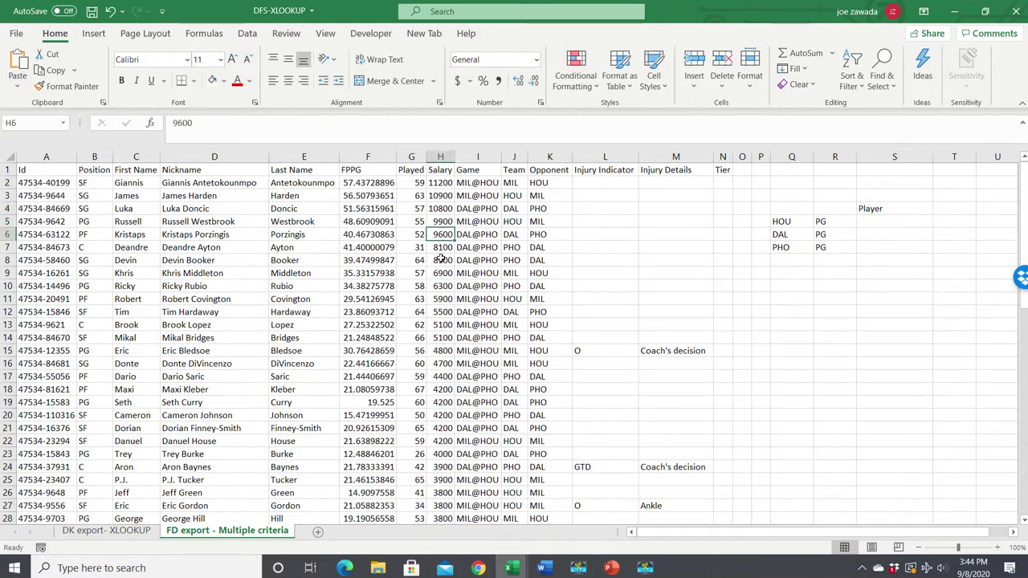
pyautogui.click(793, 222)
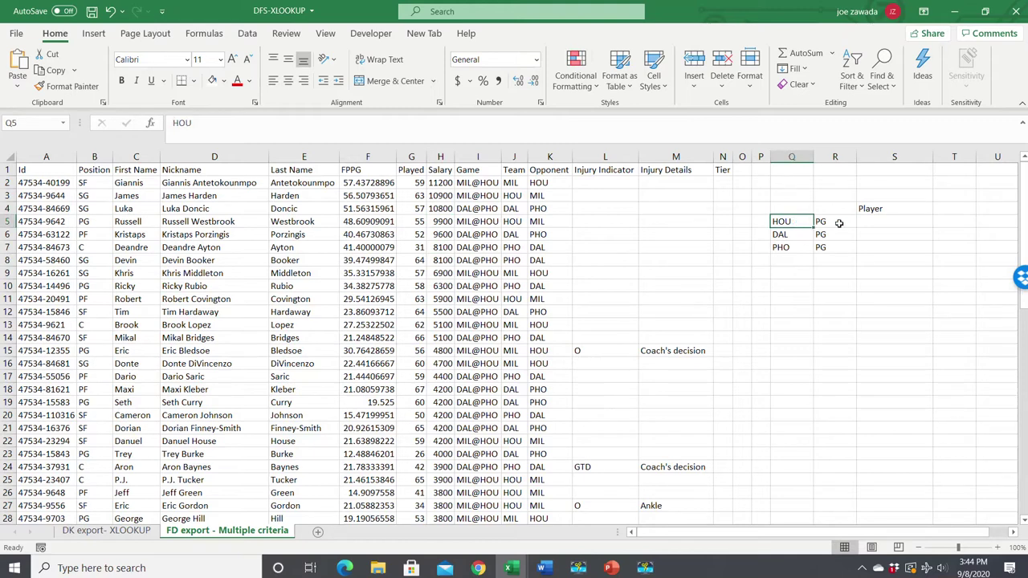
pyautogui.click(839, 223)
pyautogui.click(793, 222)
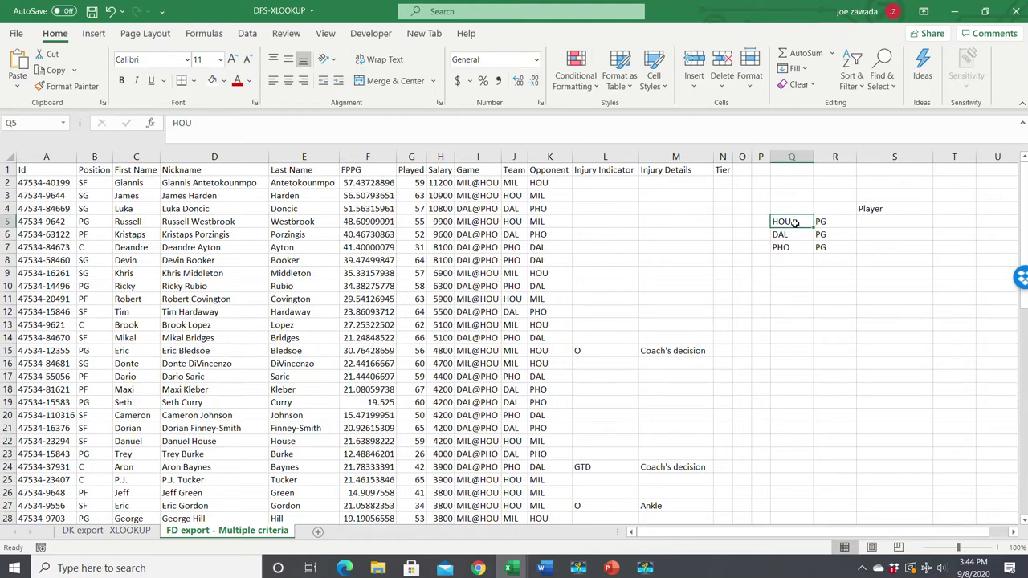
pyautogui.click(883, 221)
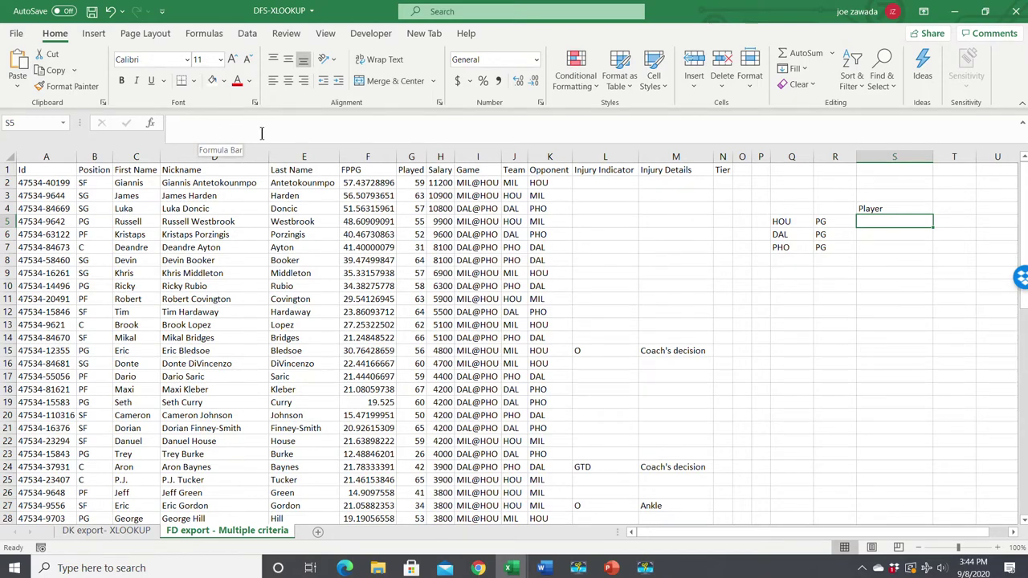
# Dismiss the other workbook that came to front and select the Player cell S5
pyautogui.moveTo(915, 235); pyautogui.dragTo(916, 227)
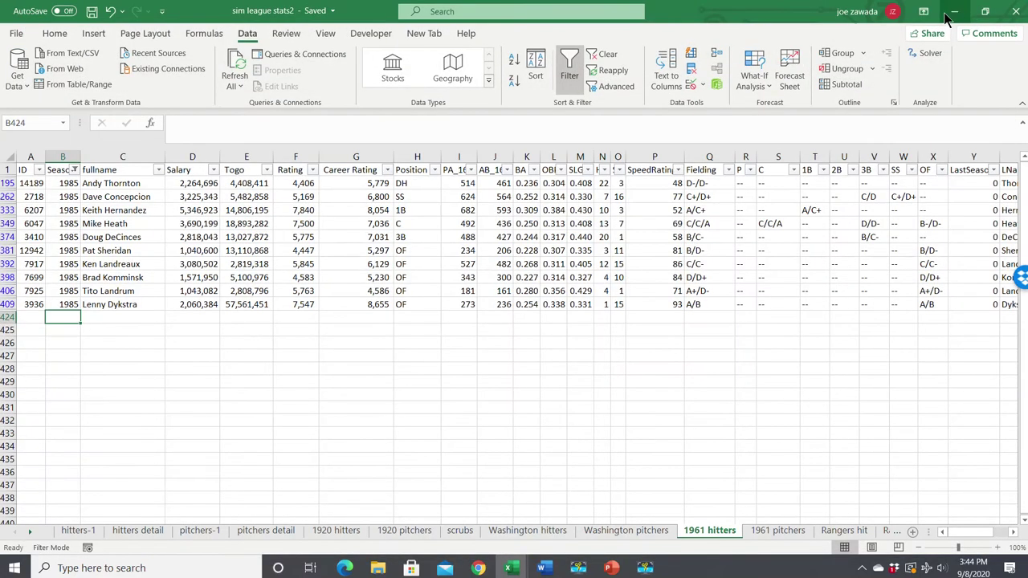
pyautogui.click(950, 13)
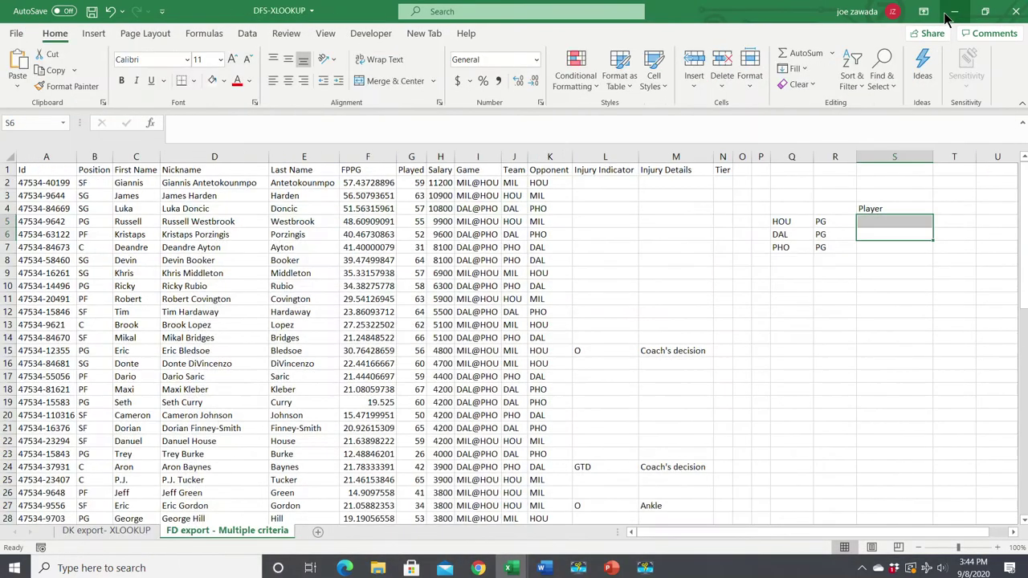
pyautogui.click(875, 263)
pyautogui.click(877, 221)
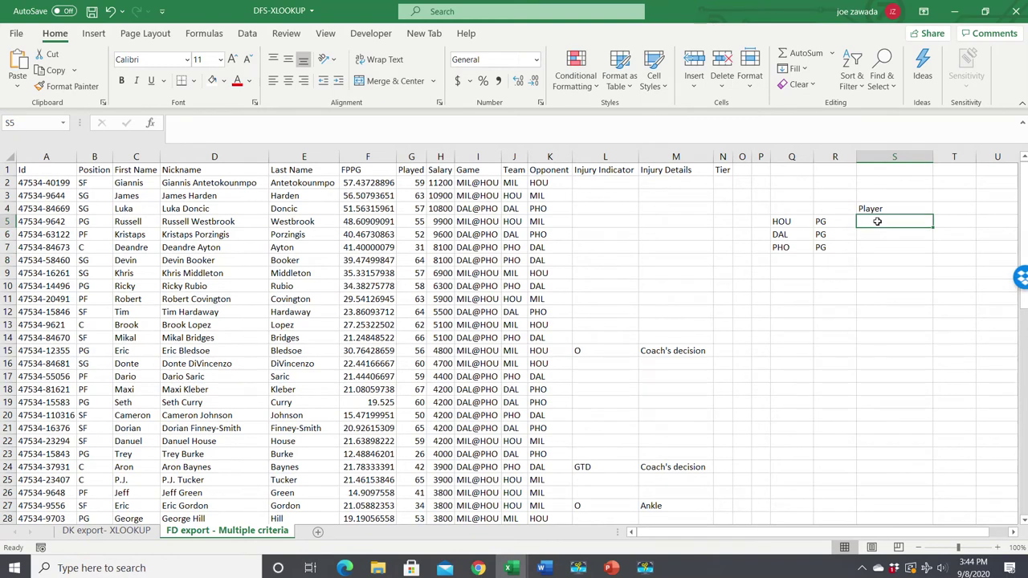
pyautogui.click(237, 129)
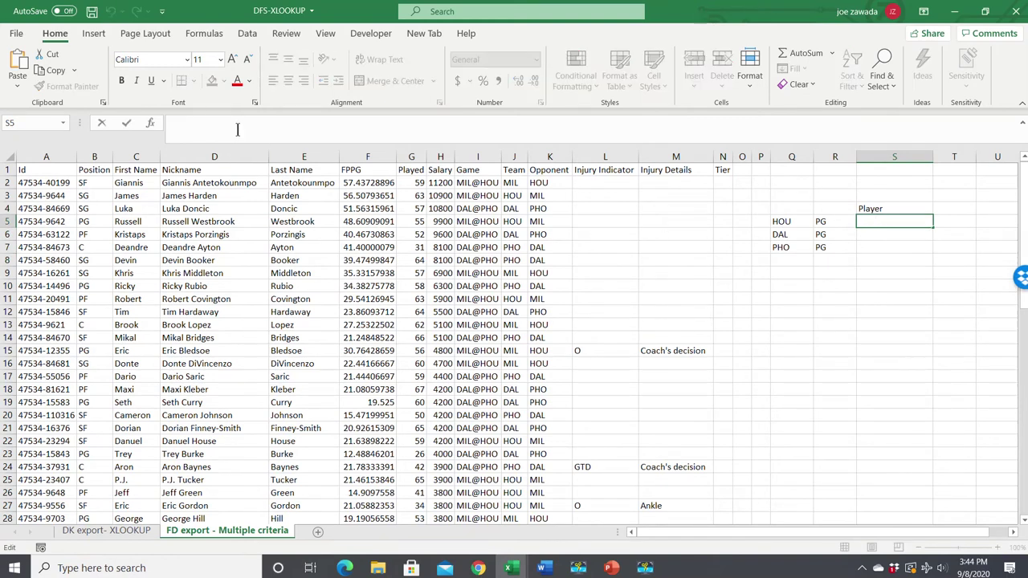
# Begin =xlookup( in S5 with the lookup value Q5&R5 joining team and position
pyautogui.write('=xlookup')
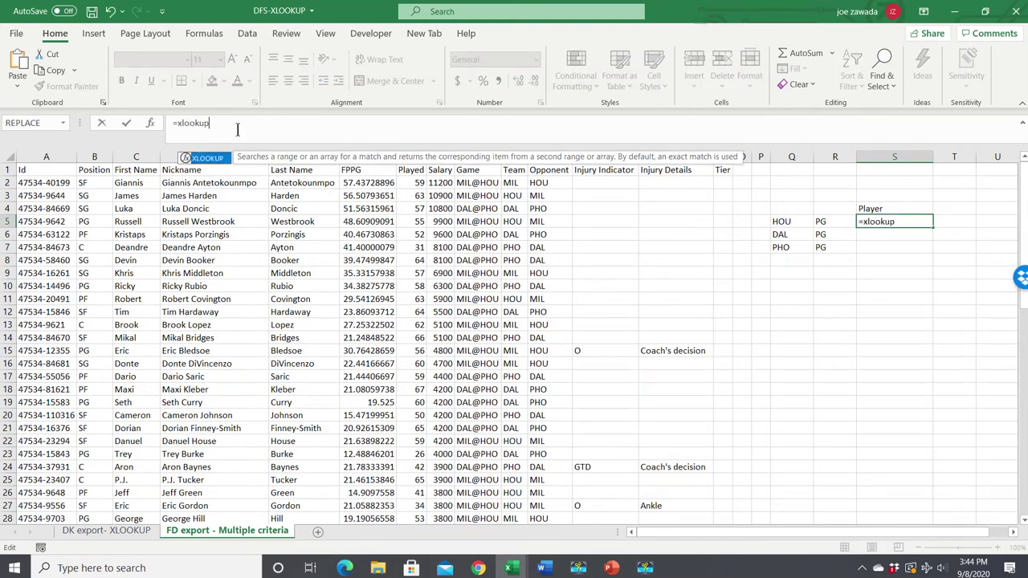
pyautogui.write('(')
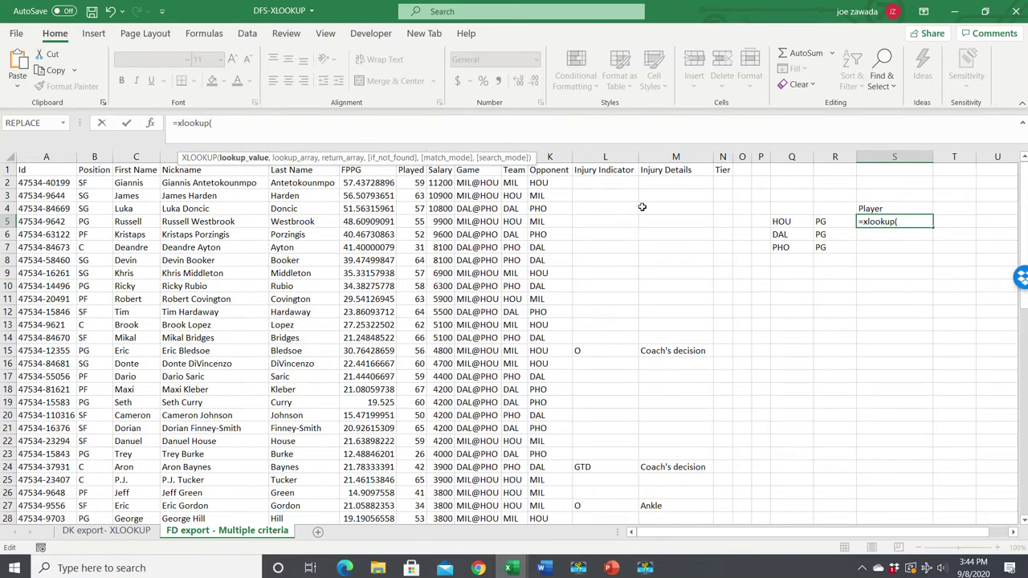
pyautogui.click(787, 221)
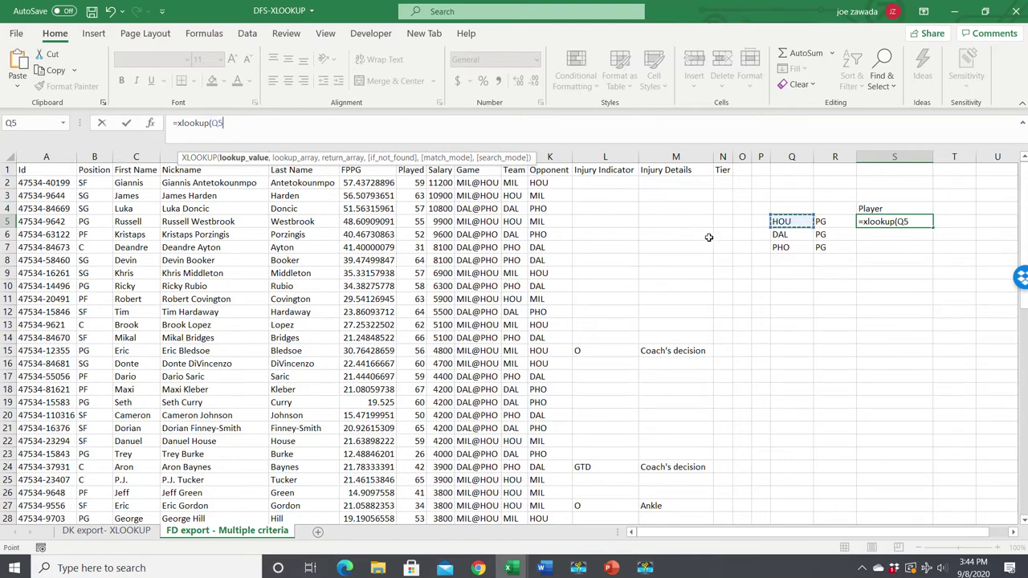
pyautogui.write('&')
pyautogui.click(835, 224)
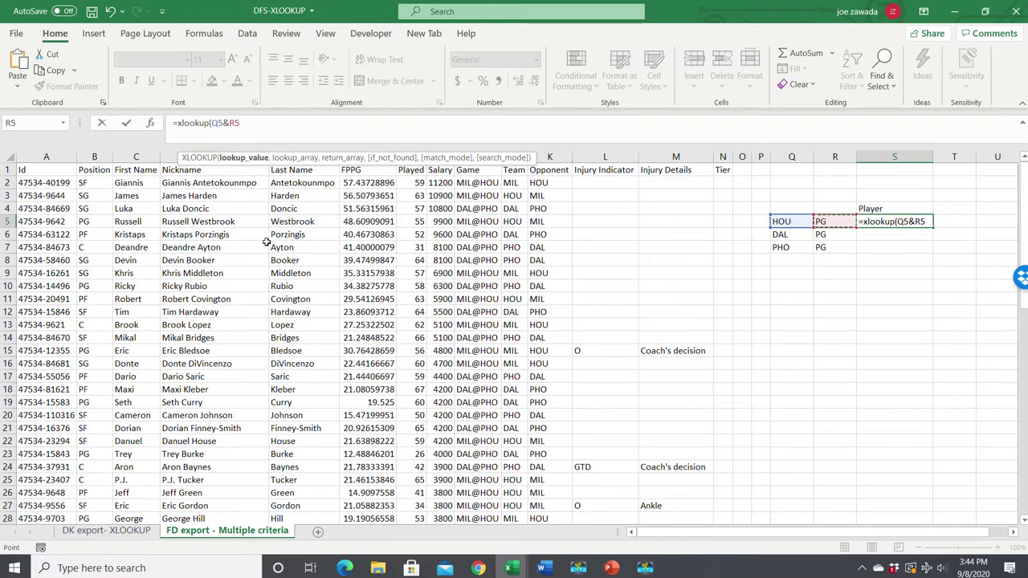
pyautogui.write(',')
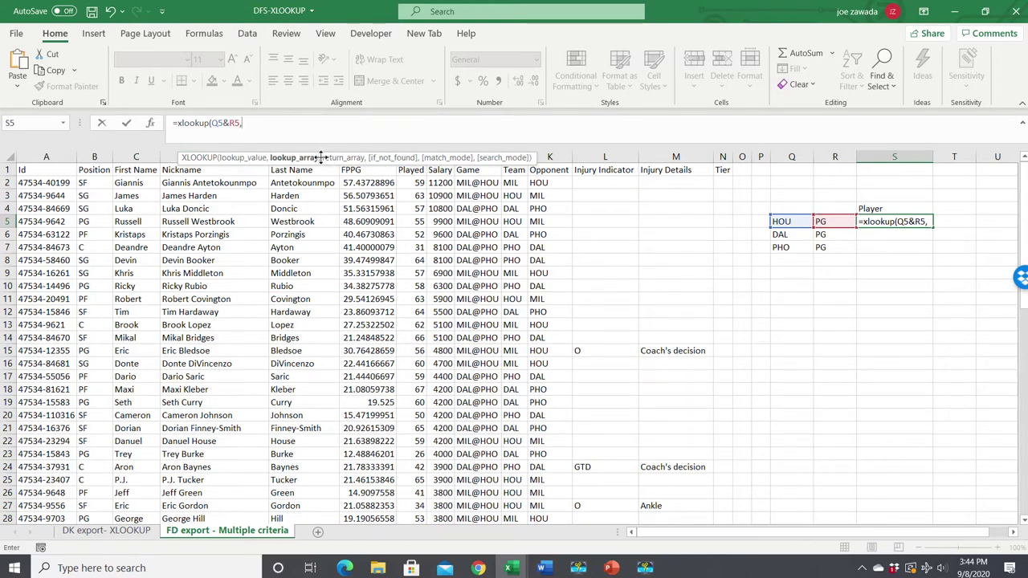
# Add lookup range J:J&B:B and return range D:D to close the XLOOKUP formula
pyautogui.moveTo(325, 158); pyautogui.dragTo(358, 418)
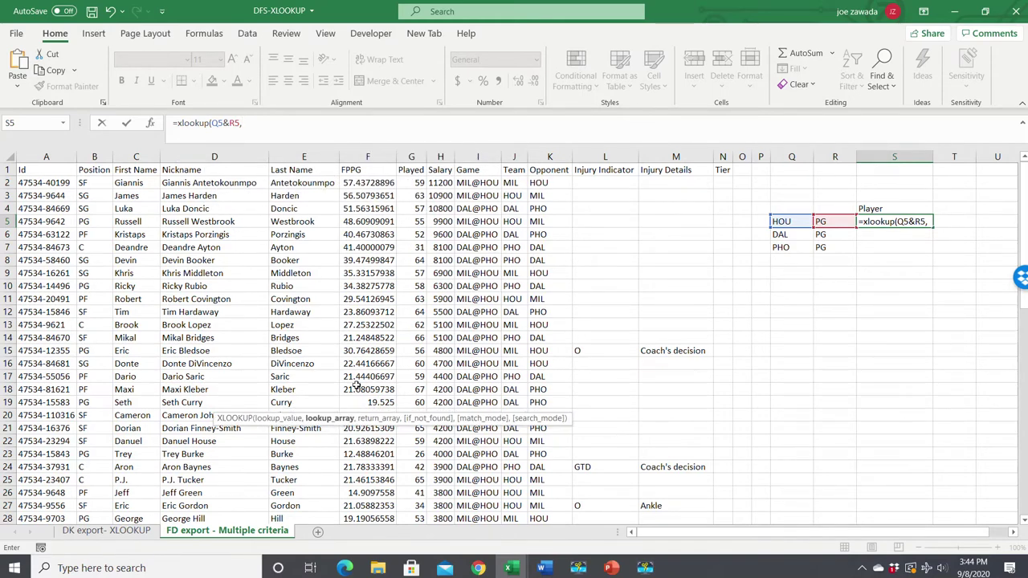
pyautogui.click(516, 157)
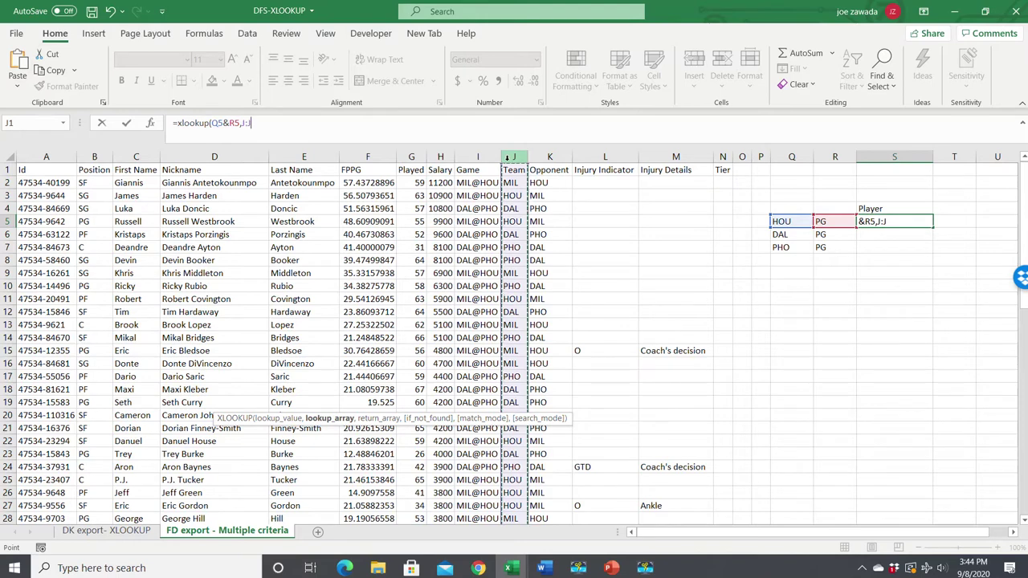
pyautogui.write('&')
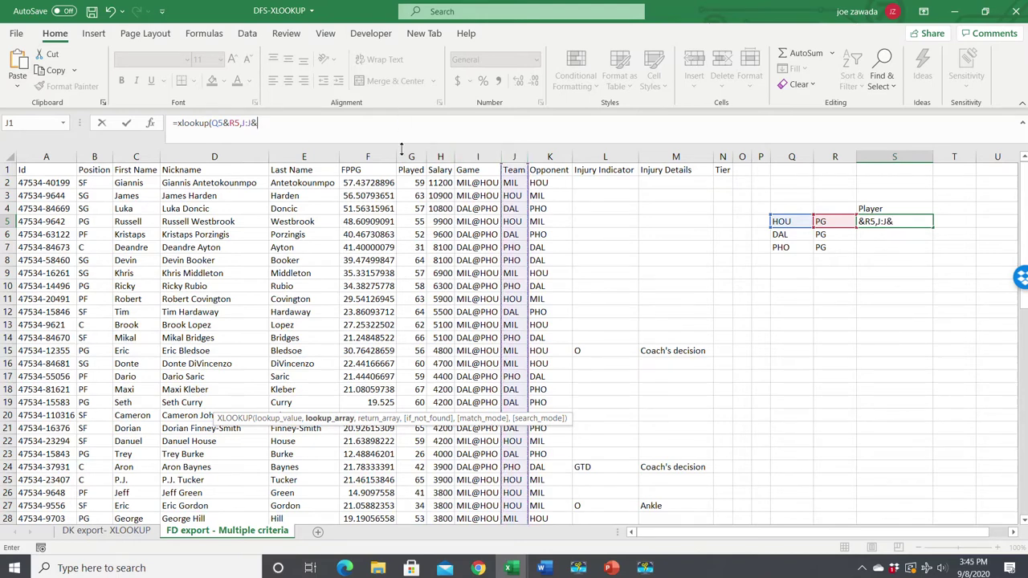
pyautogui.click(94, 155)
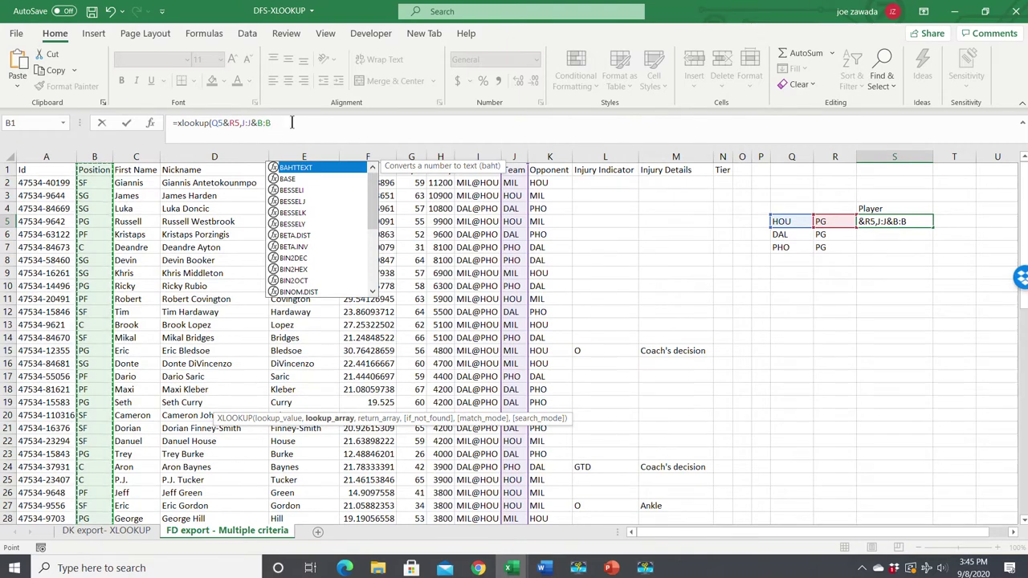
pyautogui.write(',')
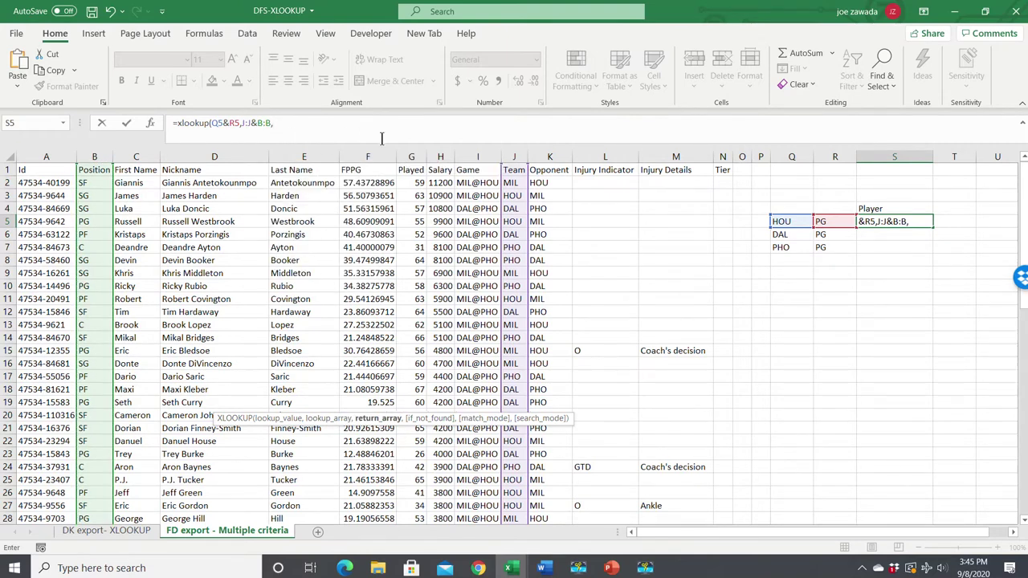
pyautogui.moveTo(319, 425); pyautogui.dragTo(276, 158)
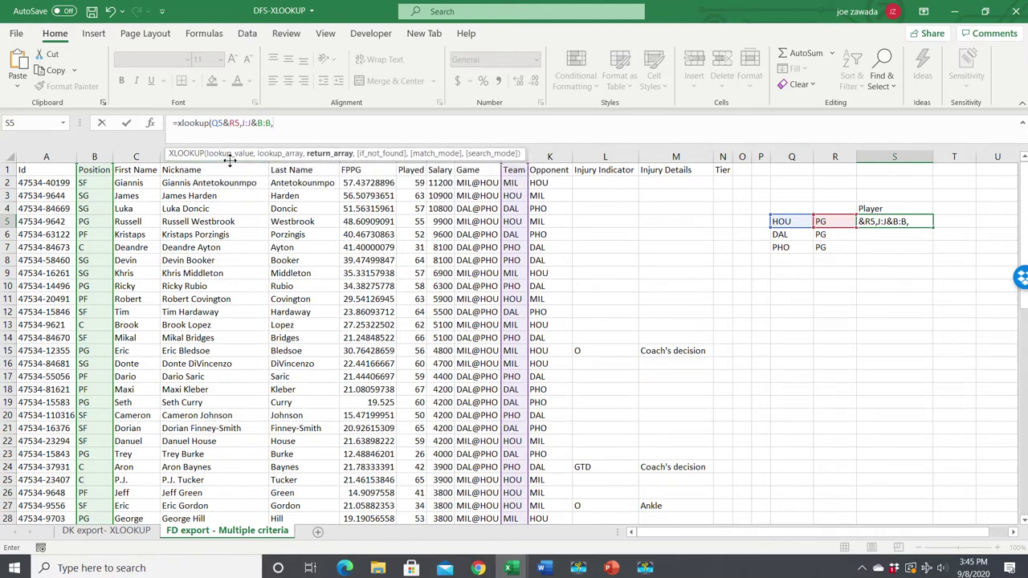
pyautogui.click(194, 158)
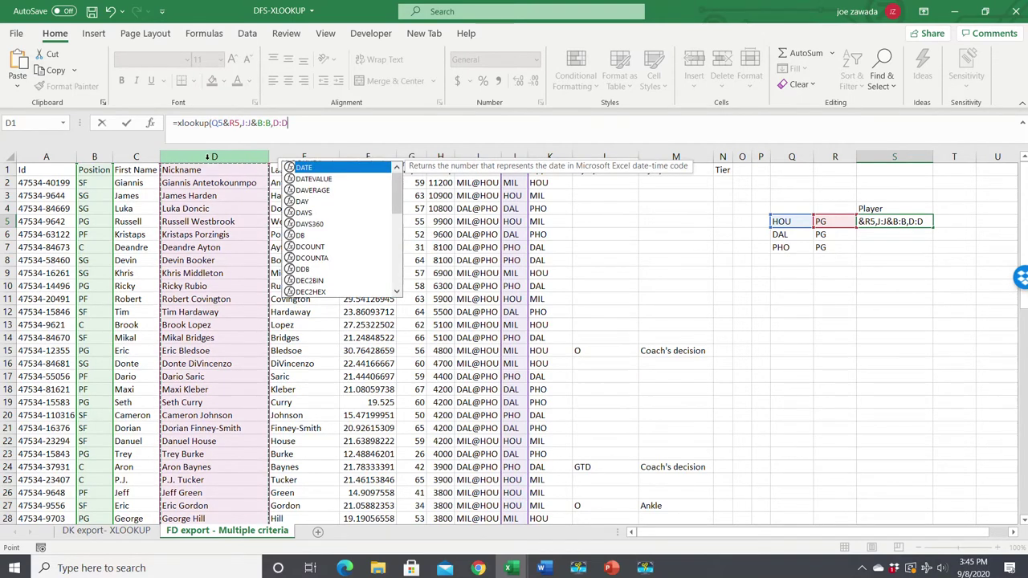
pyautogui.write(')')
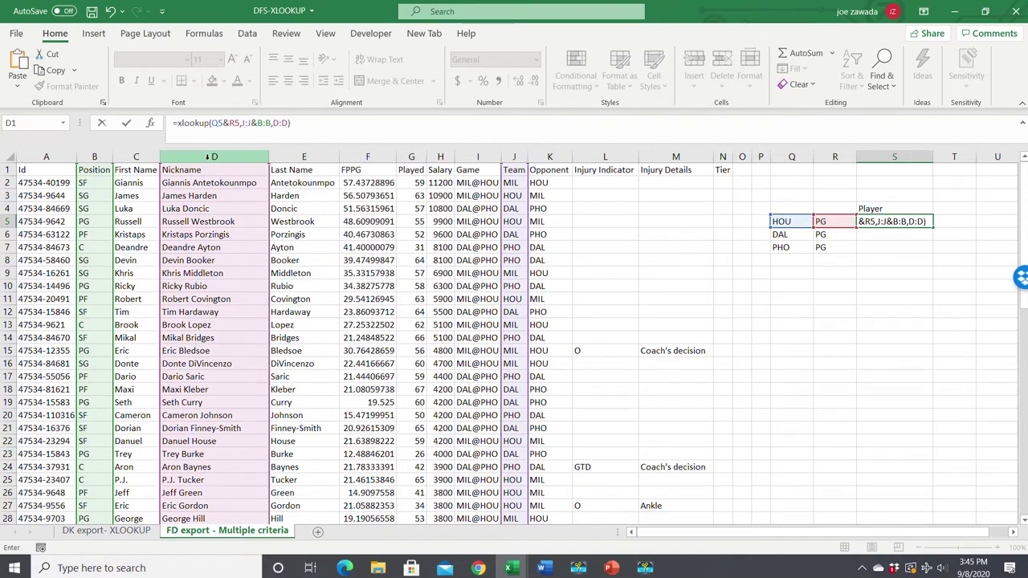
# Confirm the S5 player lookup and fill it down through S7
pyautogui.press('Return')
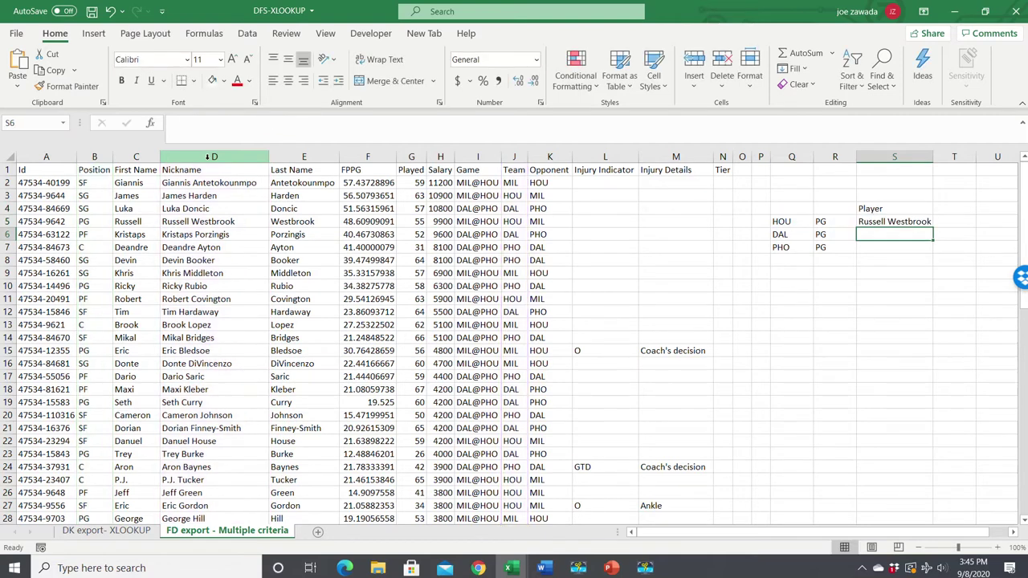
pyautogui.click(912, 226)
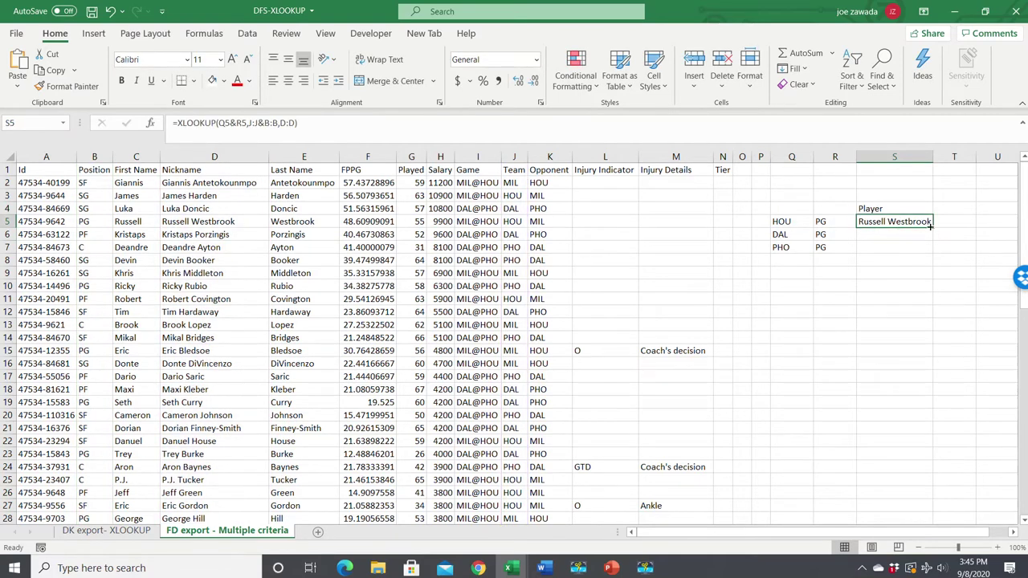
pyautogui.moveTo(931, 228); pyautogui.dragTo(931, 254)
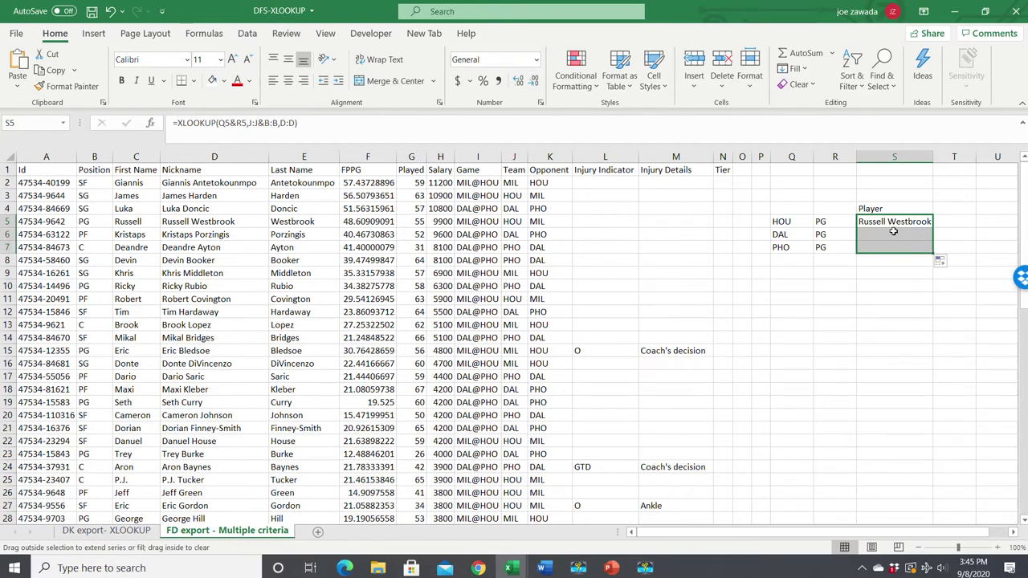
pyautogui.click(876, 233)
pyautogui.click(893, 250)
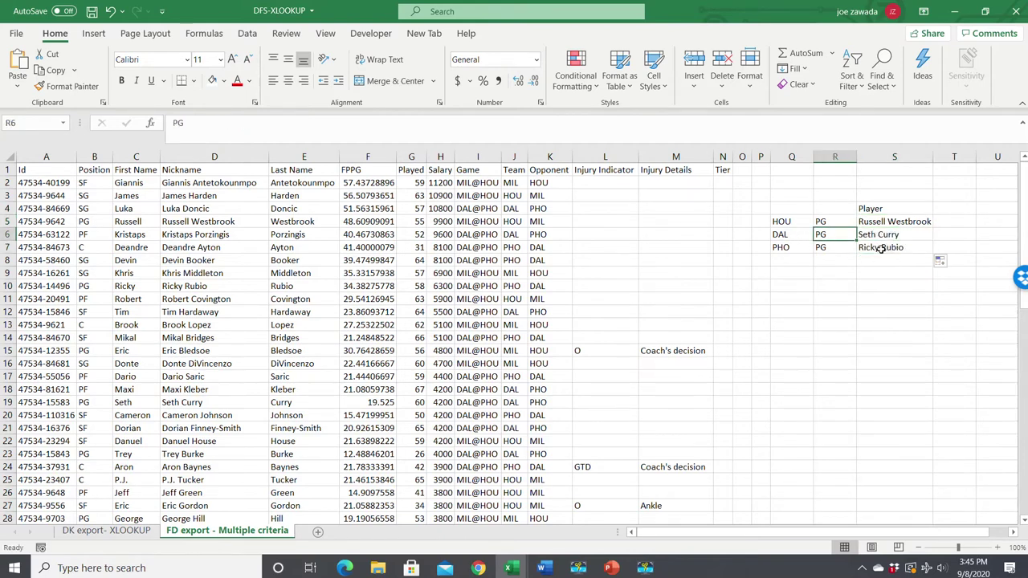
# Compare the DAL and PG criteria against the copied lookup results
pyautogui.click(788, 234)
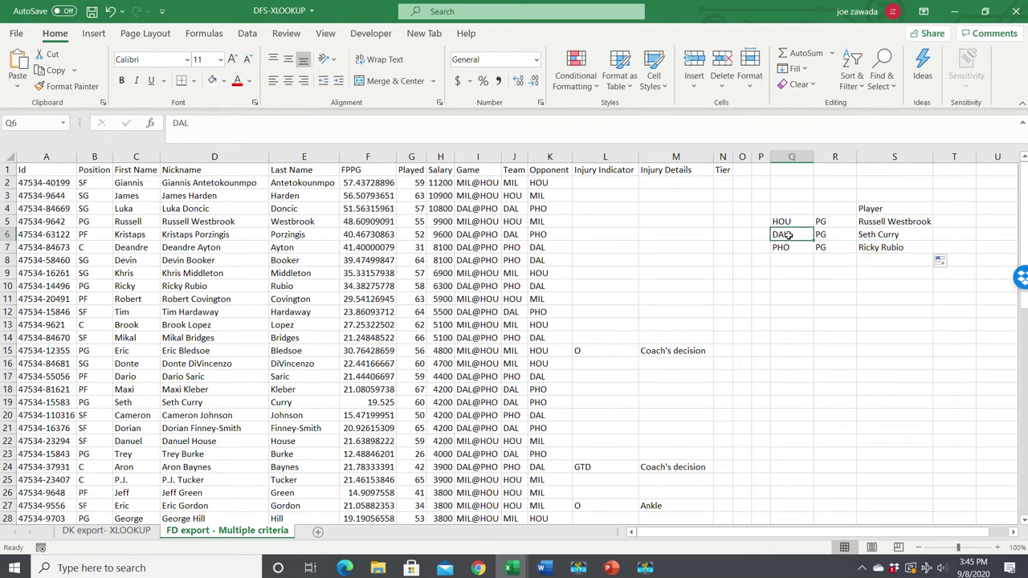
pyautogui.click(829, 236)
pyautogui.click(789, 236)
pyautogui.click(834, 233)
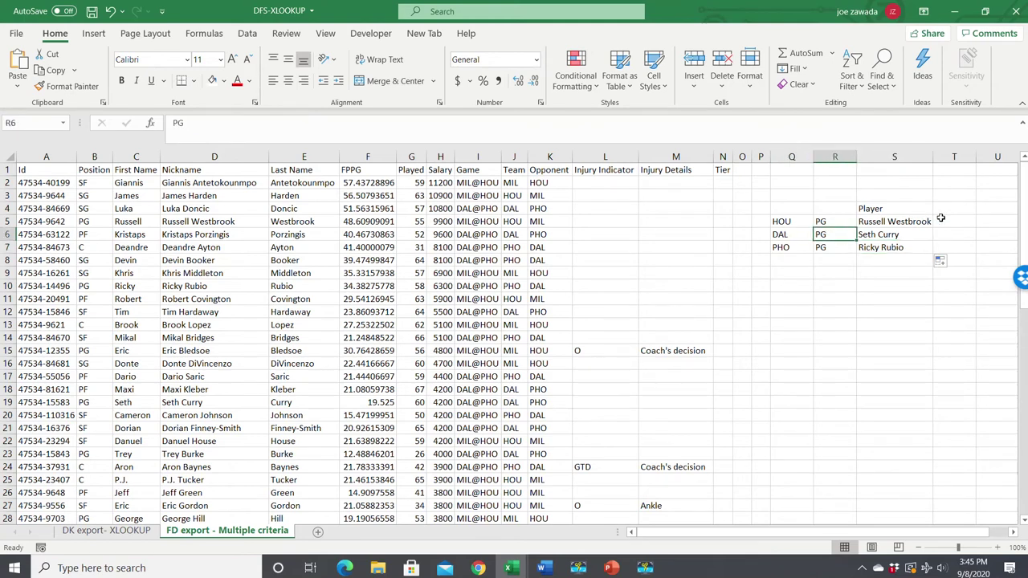
pyautogui.click(935, 222)
pyautogui.click(897, 221)
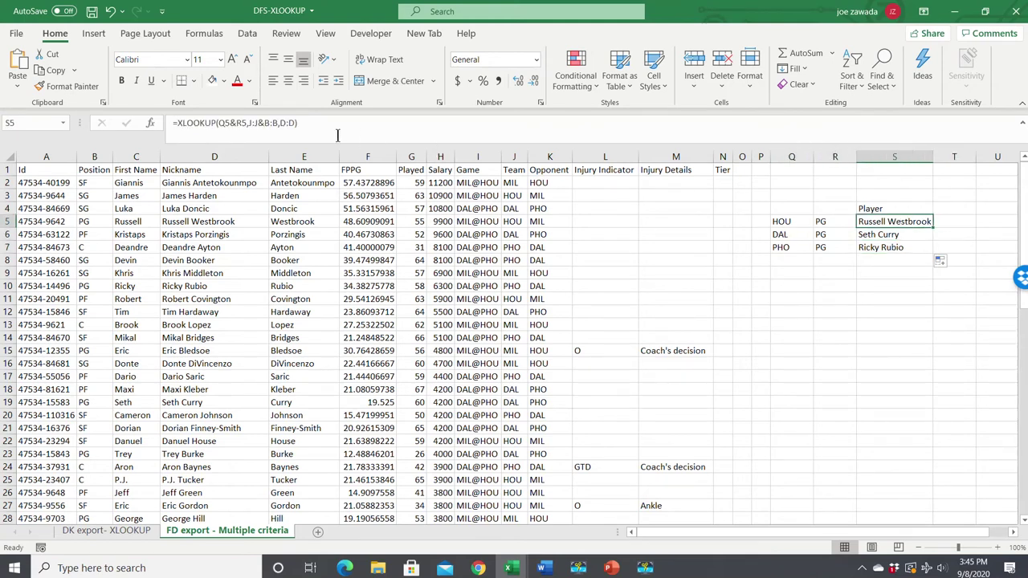
# Copy S5's formula into T5 with H:H replacing D:D as the return column
pyautogui.moveTo(317, 123); pyautogui.dragTo(172, 123)
pyautogui.hotkey('ctrl', 'c')
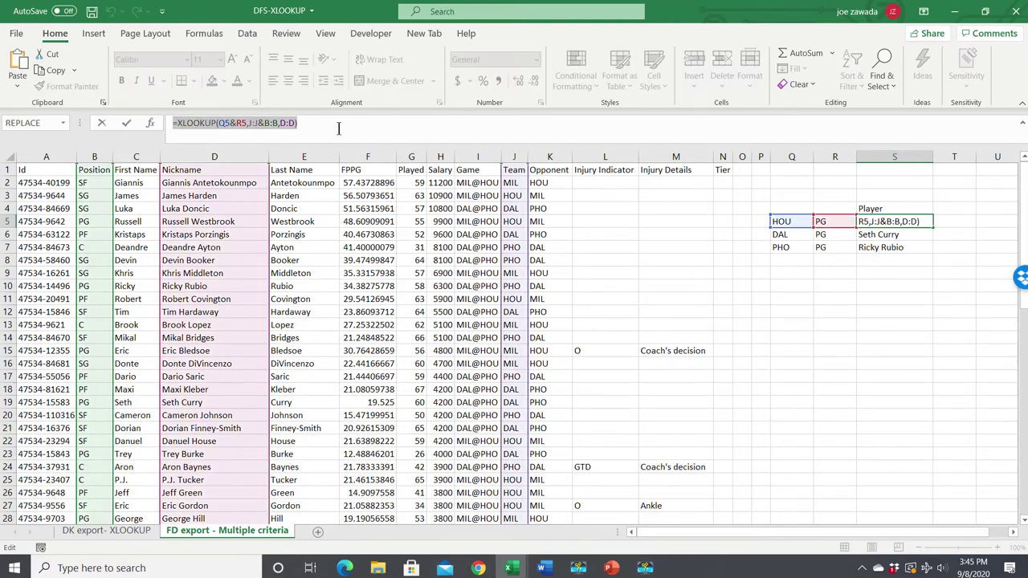
pyautogui.press('Escape')
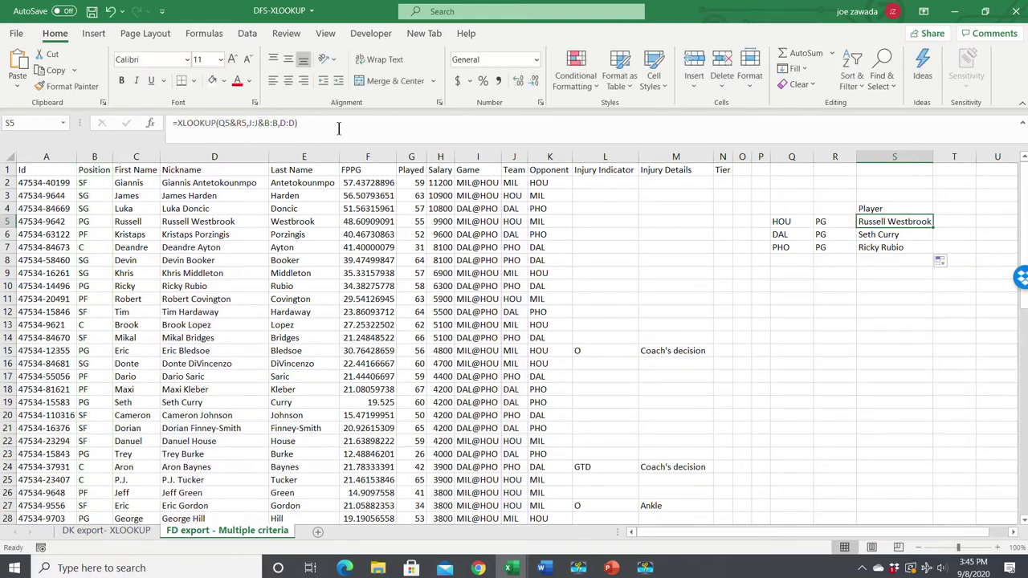
pyautogui.press('Right')
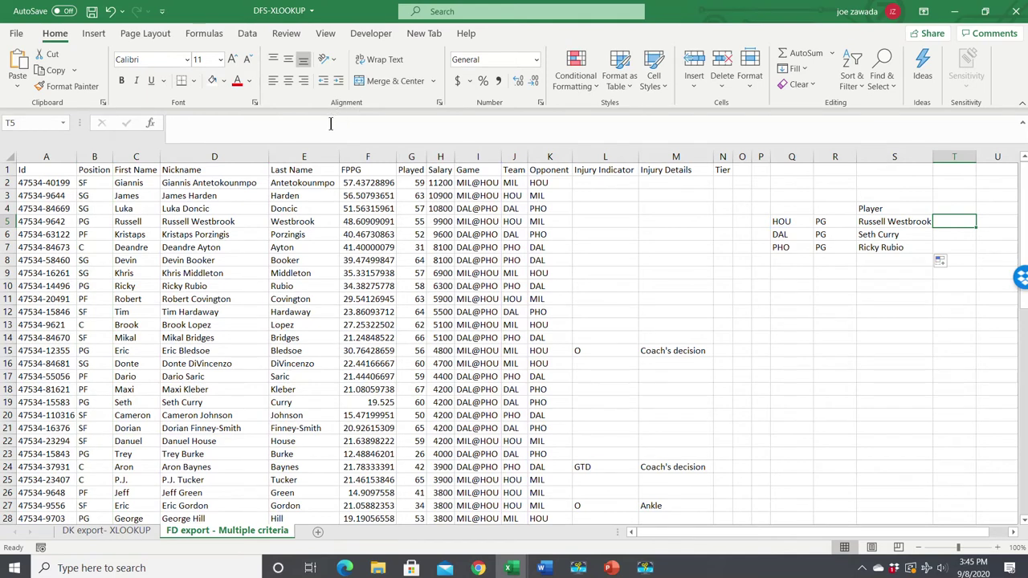
pyautogui.click(330, 123)
pyautogui.hotkey('ctrl', 'v')
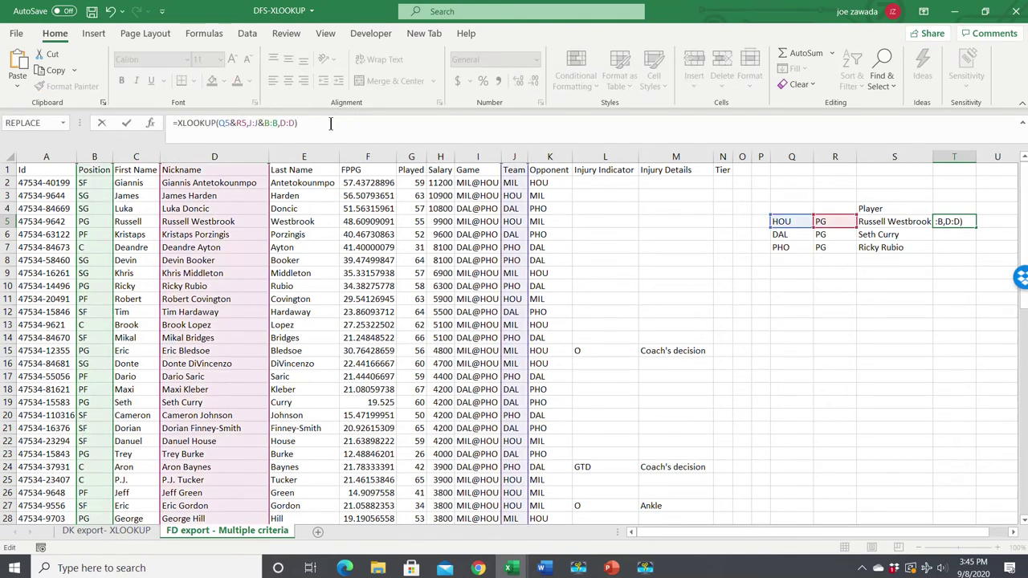
pyautogui.click(294, 123)
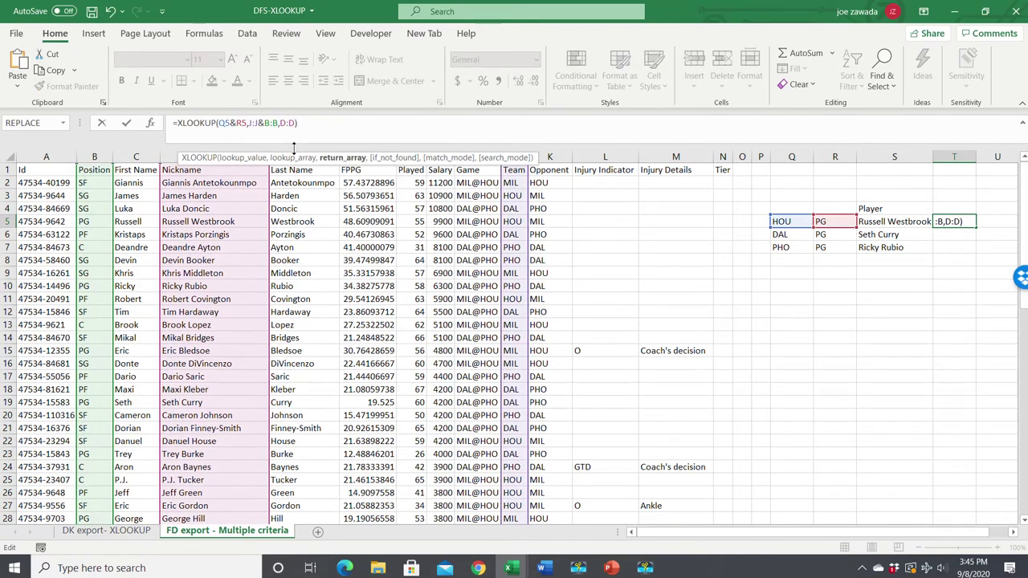
pyautogui.press('BackSpace')
pyautogui.press('BackSpace')
pyautogui.press('BackSpace')
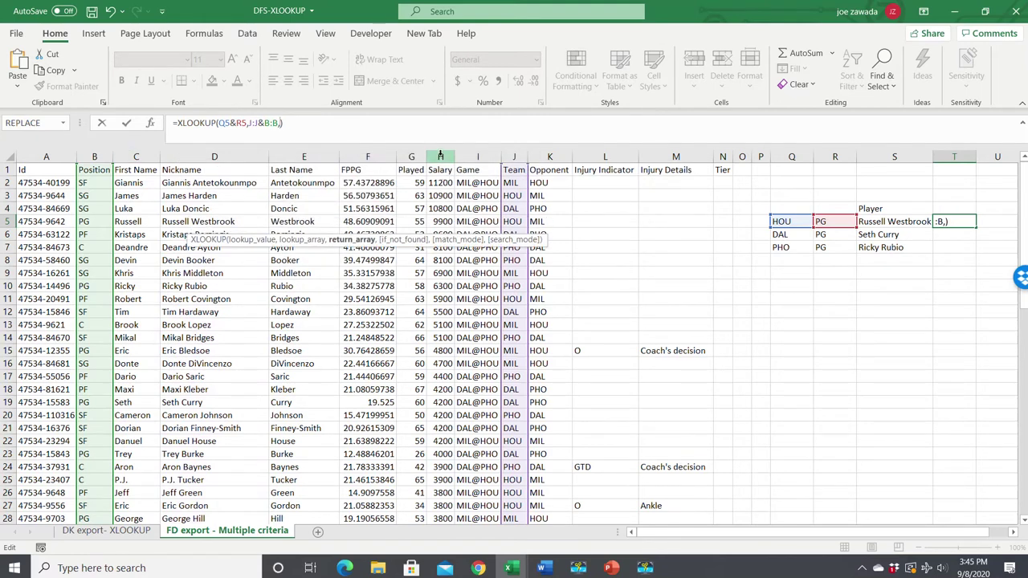
pyautogui.click(440, 157)
pyautogui.press('Return')
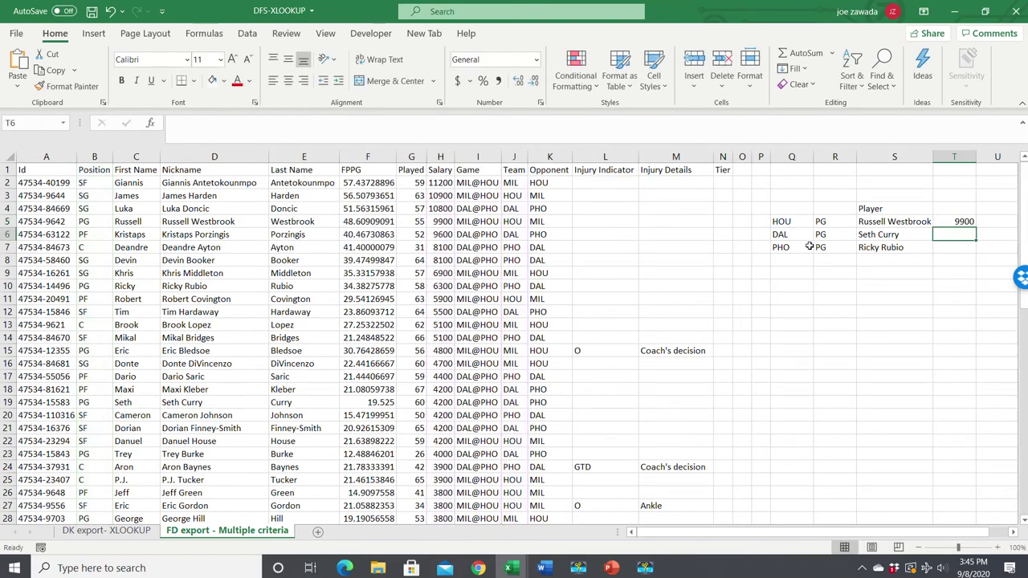
# Fill the T5 salary lookup down through T7, giving 9900, 4200 and 6300
pyautogui.click(959, 223)
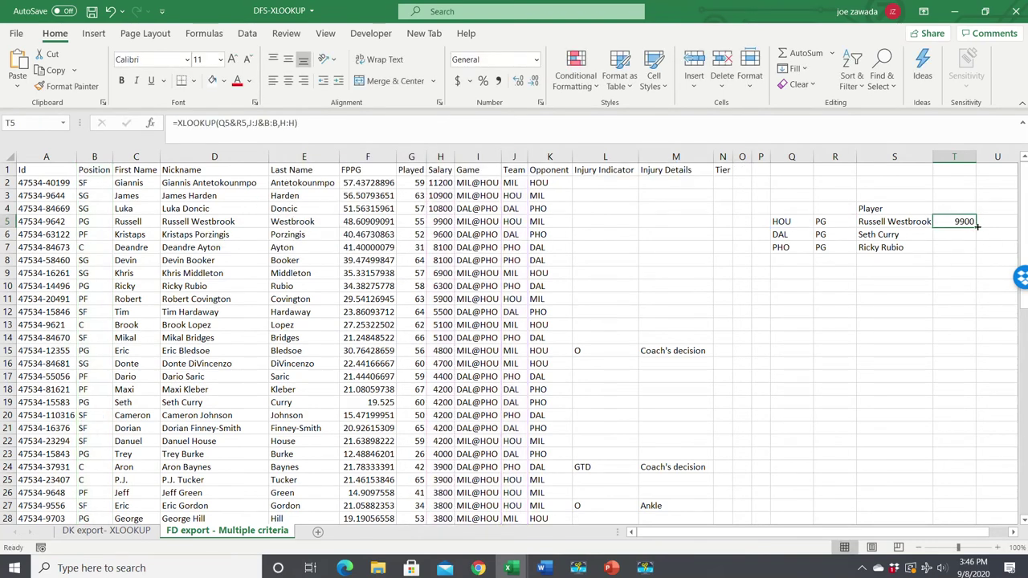
pyautogui.moveTo(974, 228); pyautogui.dragTo(973, 252)
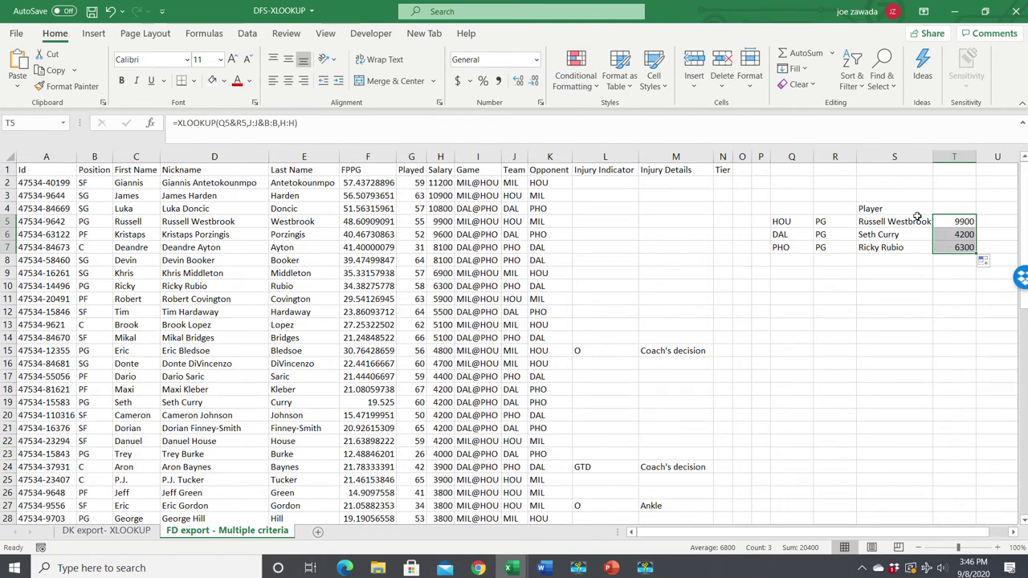
pyautogui.click(830, 223)
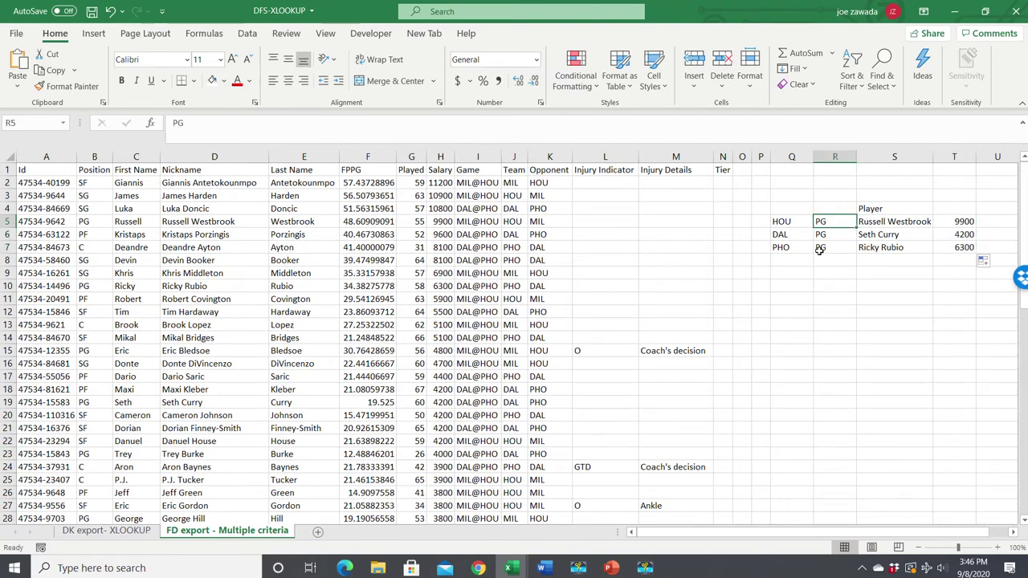
# Enter C in R5 so the first row returns P.J. Tucker with salary 3900
pyautogui.write('C')
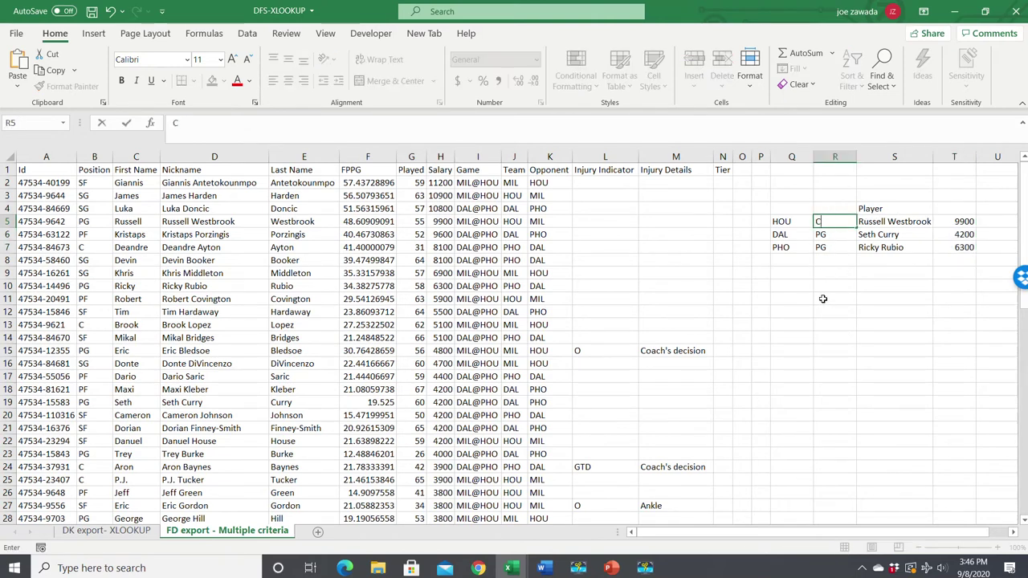
pyautogui.press('Return')
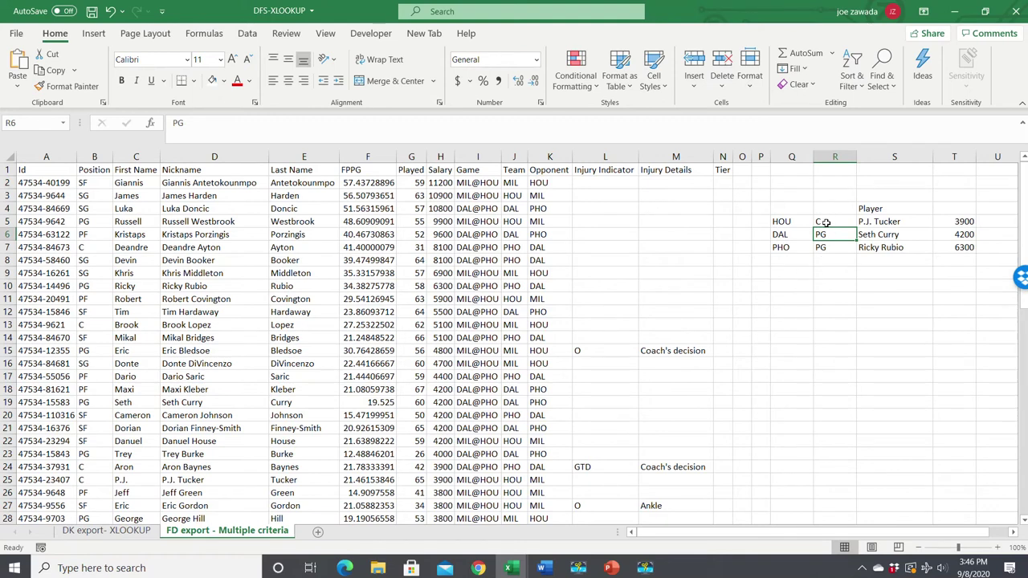
pyautogui.click(829, 224)
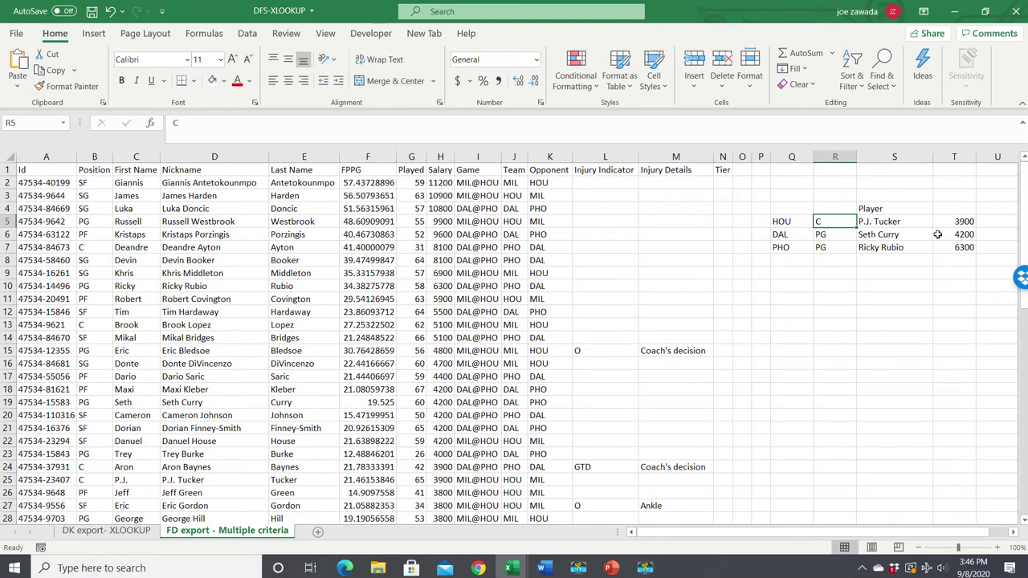
pyautogui.click(891, 222)
pyautogui.click(852, 276)
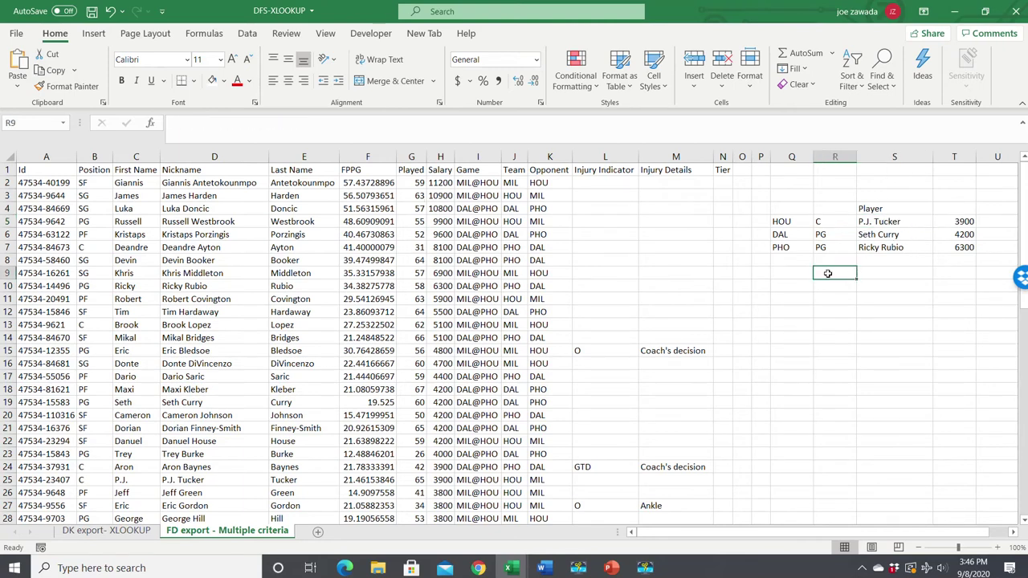
pyautogui.click(778, 263)
pyautogui.click(787, 295)
pyautogui.click(815, 277)
pyautogui.click(794, 273)
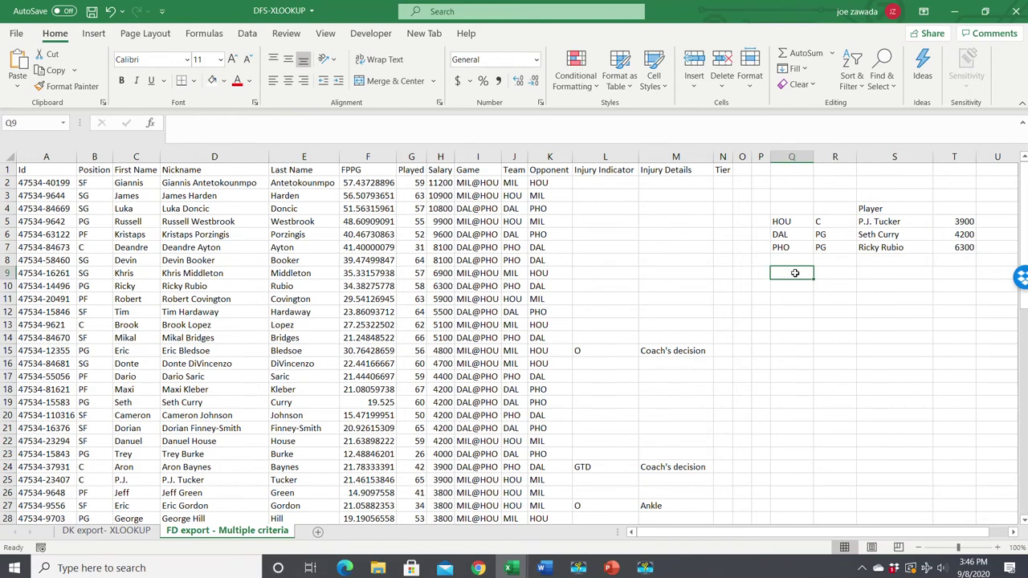